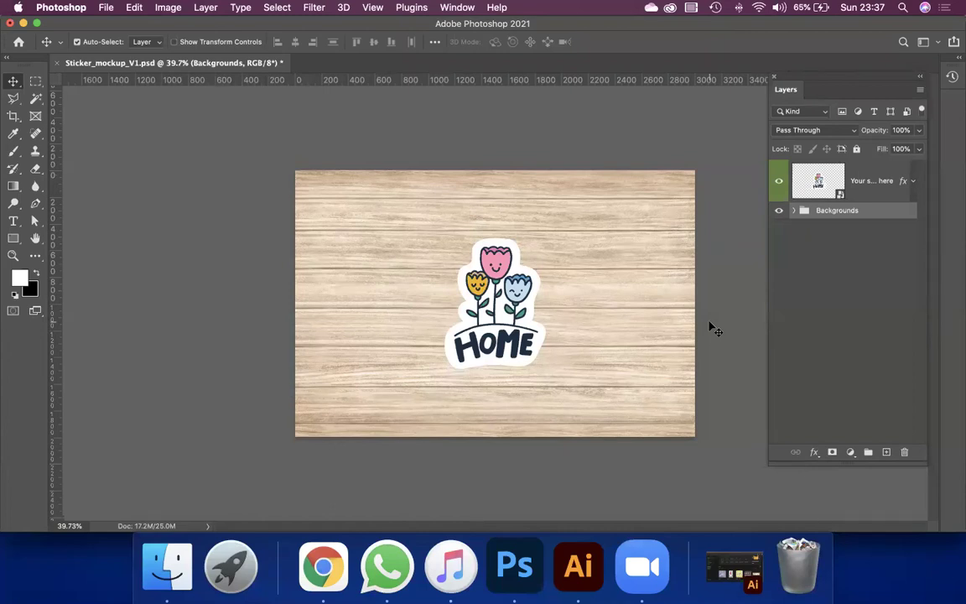
- Expand the Backgrounds group, inspect the wood background smart object, then hide that layer
click(795, 210)
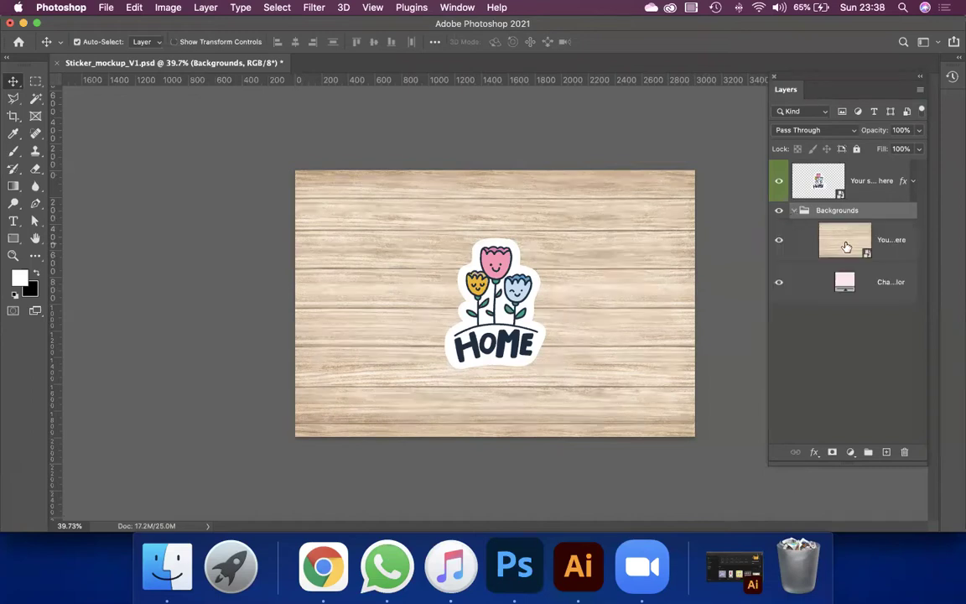
click(847, 243)
double_click(847, 243)
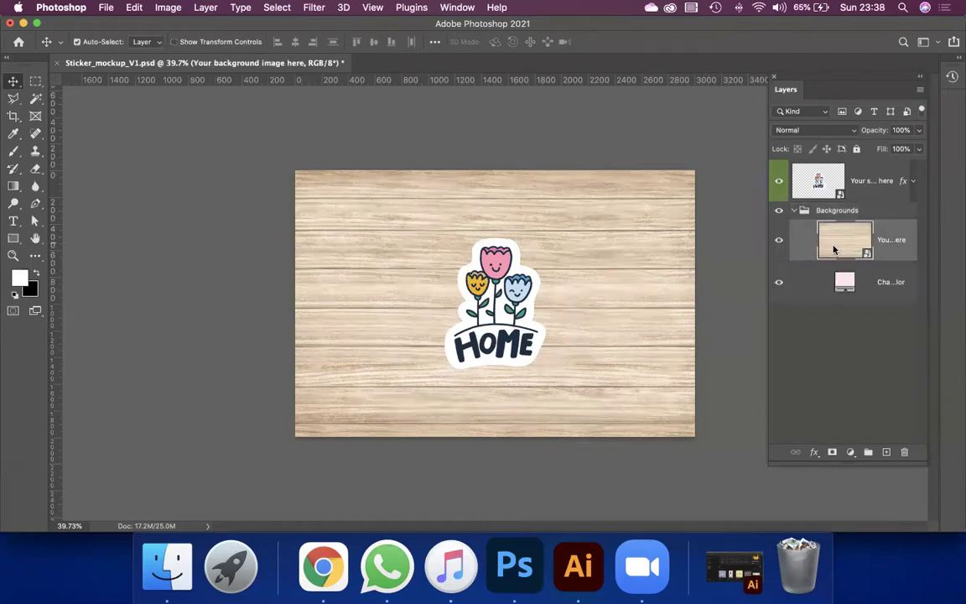
key(super+w)
click(779, 241)
- Recolour the background fill with the tulip's pink
double_click(845, 282)
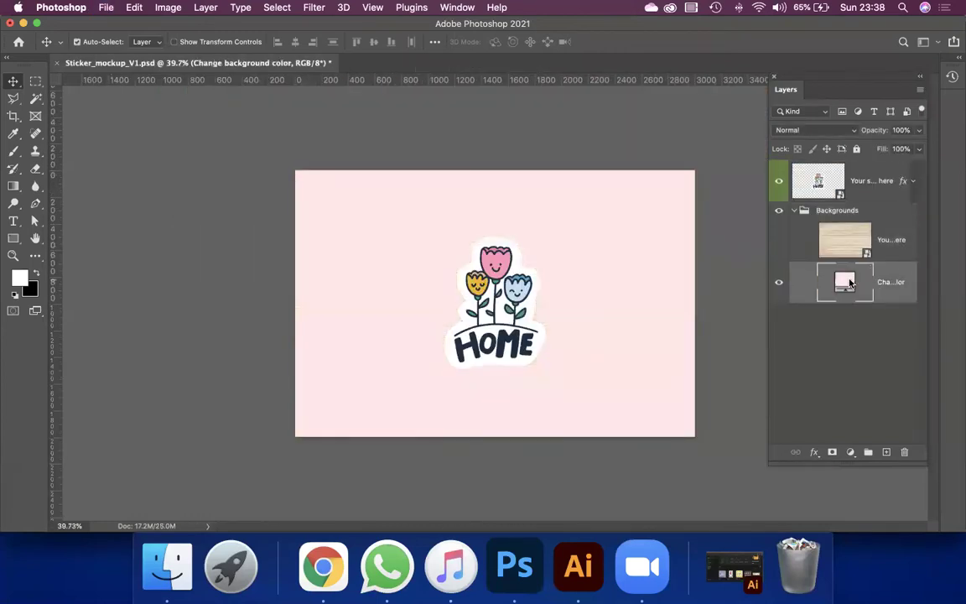
click(495, 261)
click(900, 314)
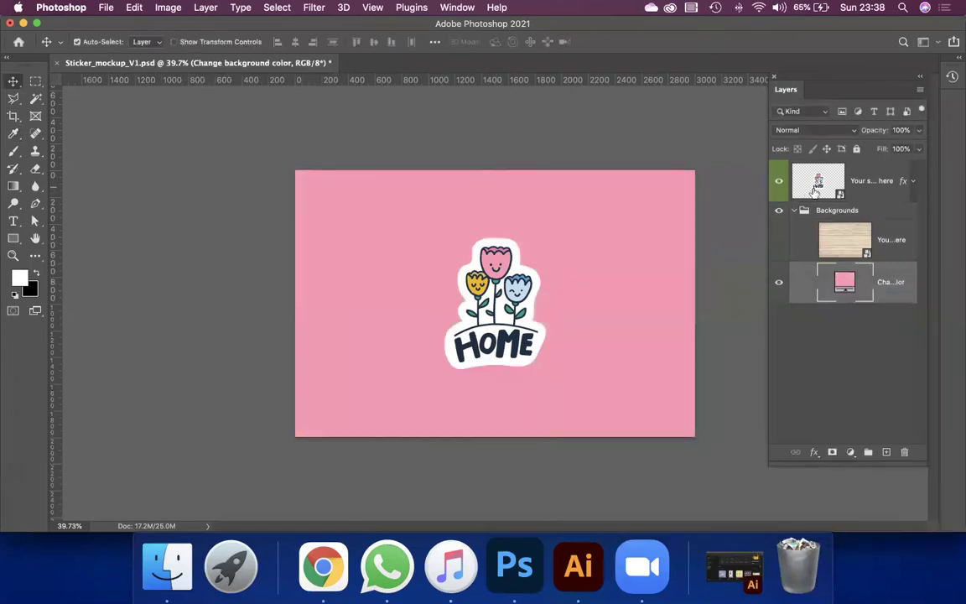
- Swap the HOME sticker design for the cat in the design smart object, then discard the changes
double_click(834, 183)
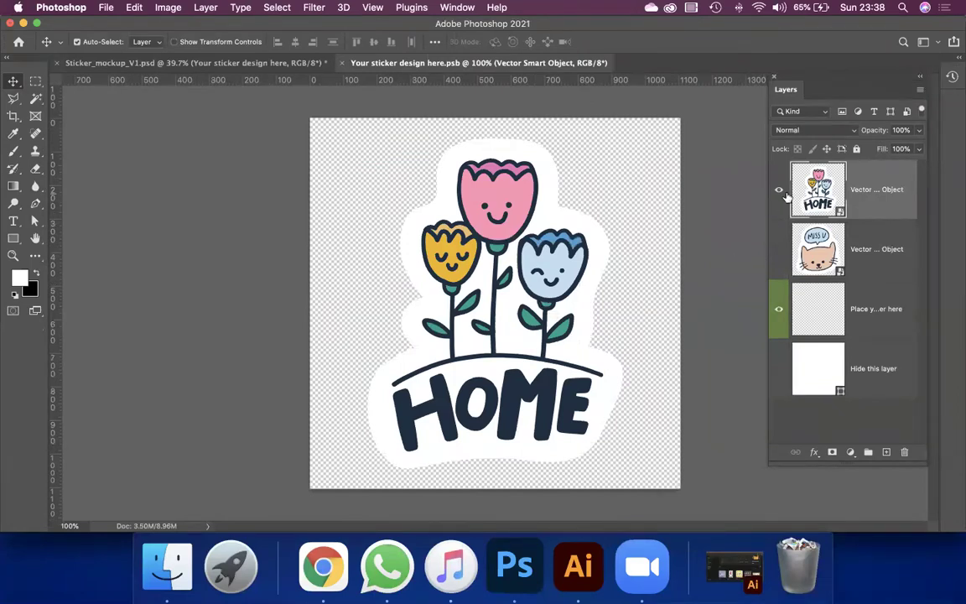
click(778, 190)
click(779, 249)
key(super+w)
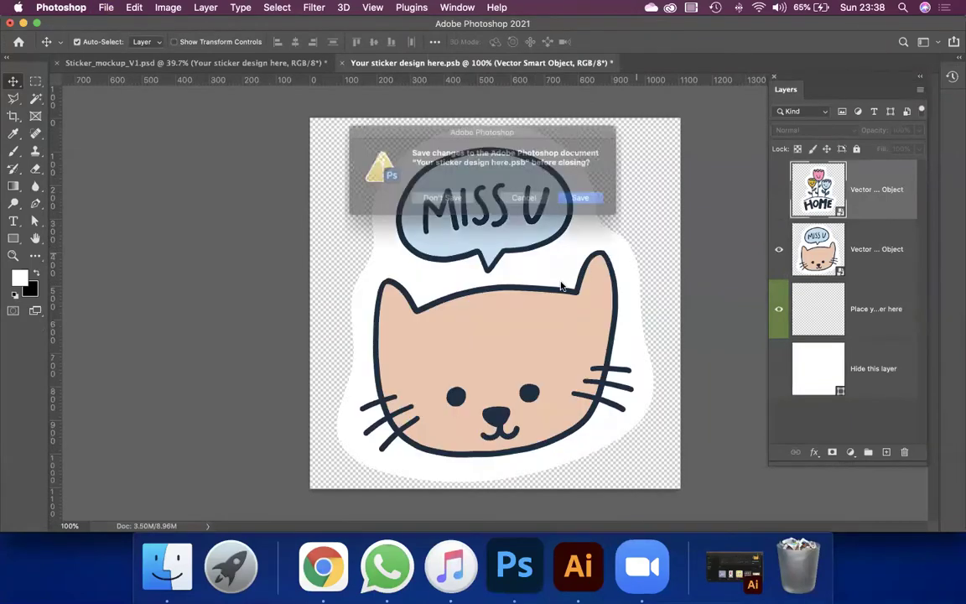
click(438, 201)
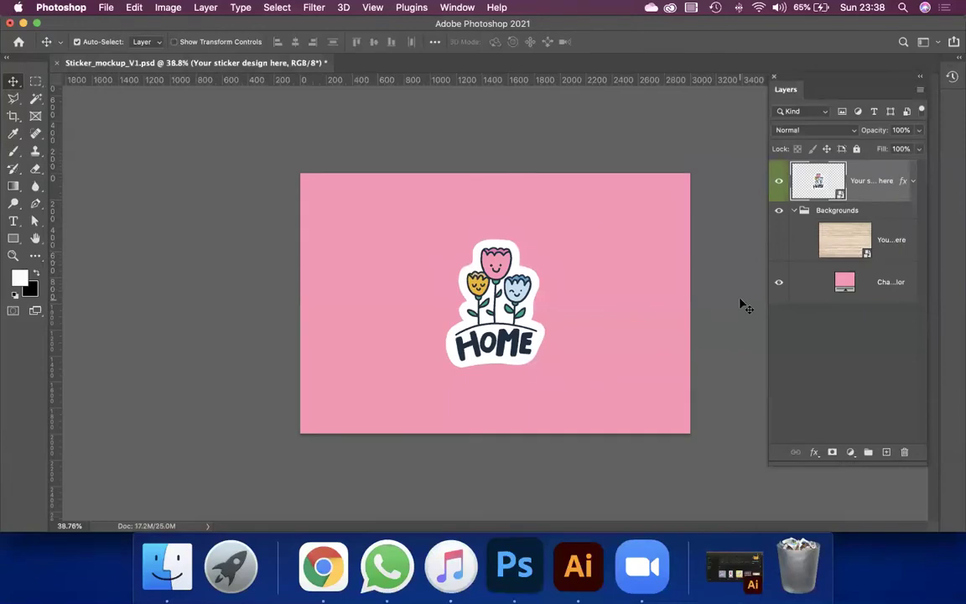
- Collapse the Backgrounds group and close the mockup document
click(803, 211)
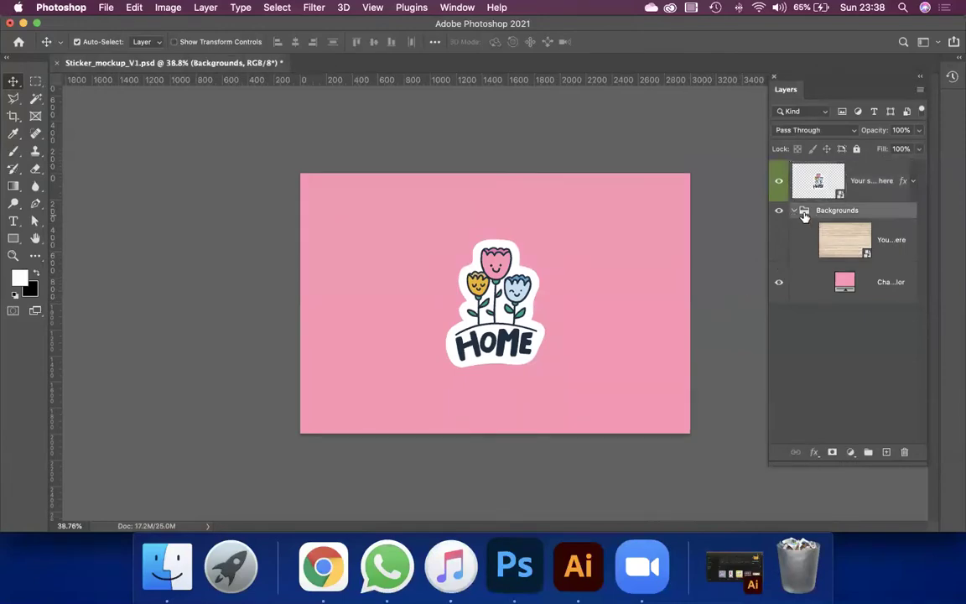
click(796, 211)
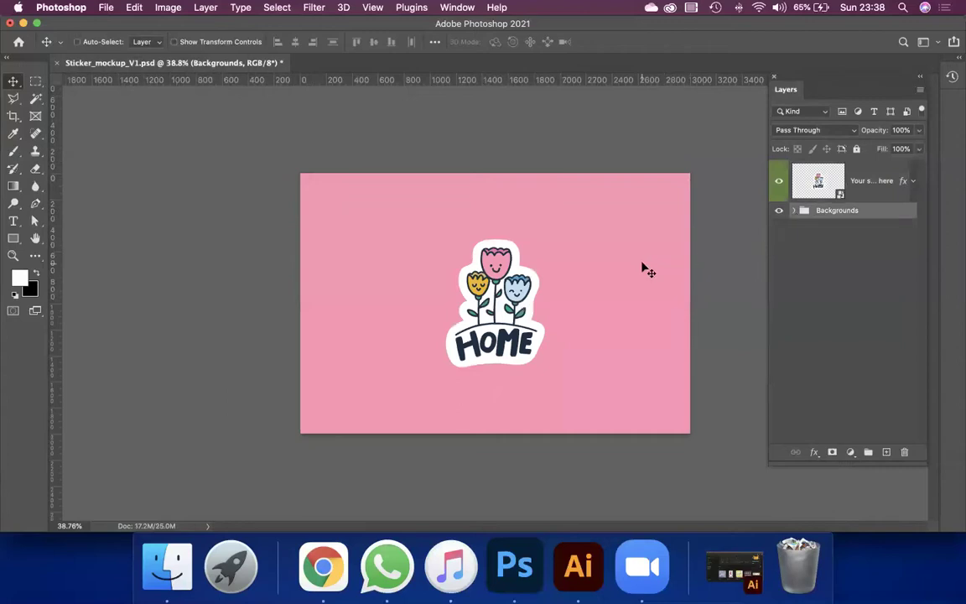
key(super+w)
- Discard the mockup changes and create a new 3000 × 2000 px, 300 ppi document
click(422, 206)
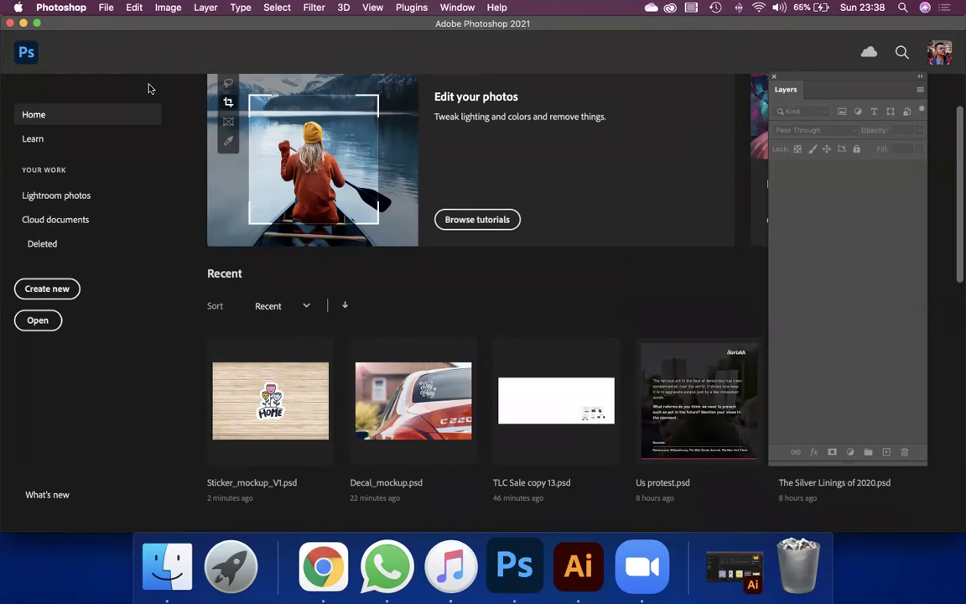
click(105, 7)
click(116, 24)
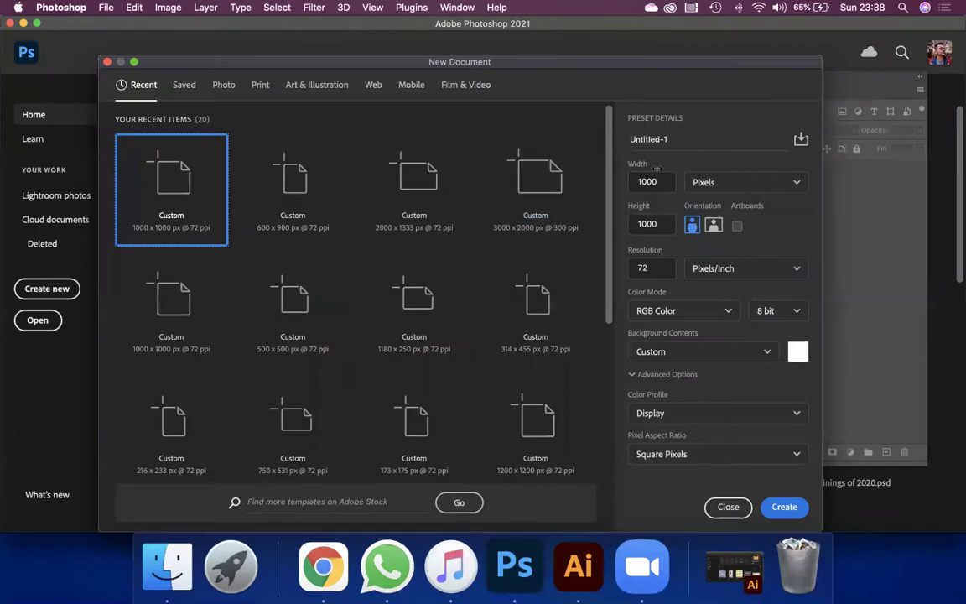
double_click(675, 184)
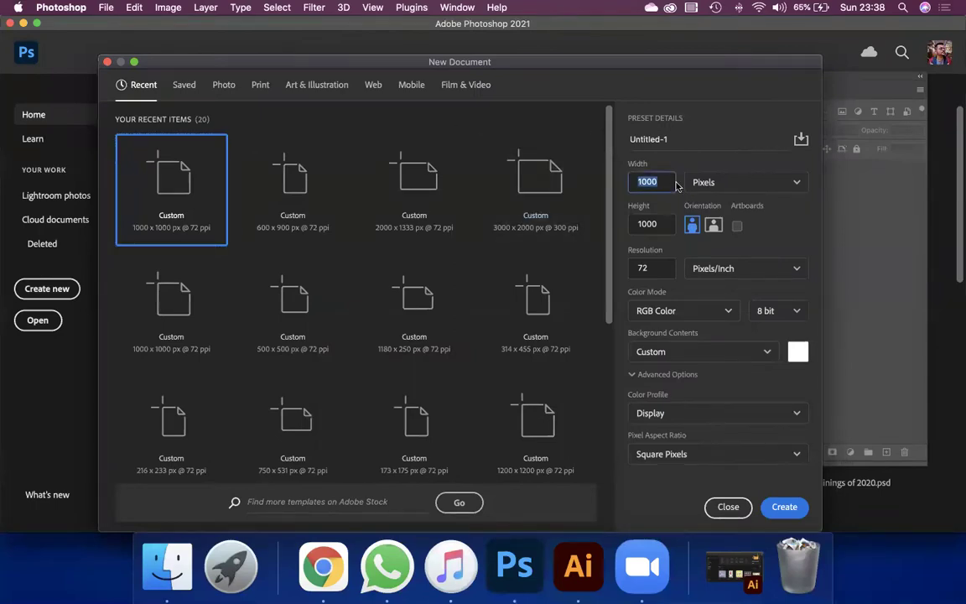
text(3)
key(Tab)
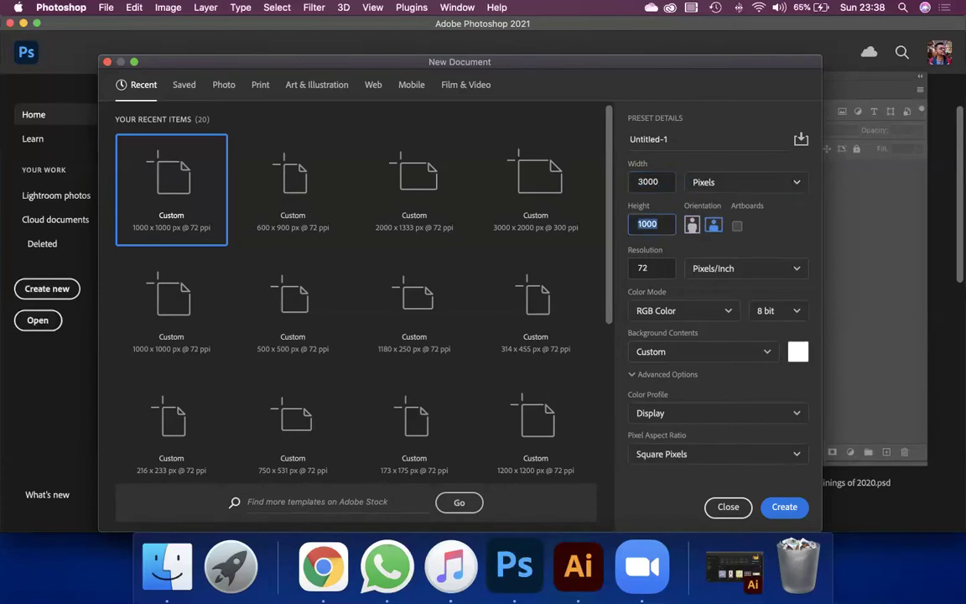
text(2)
click(662, 263)
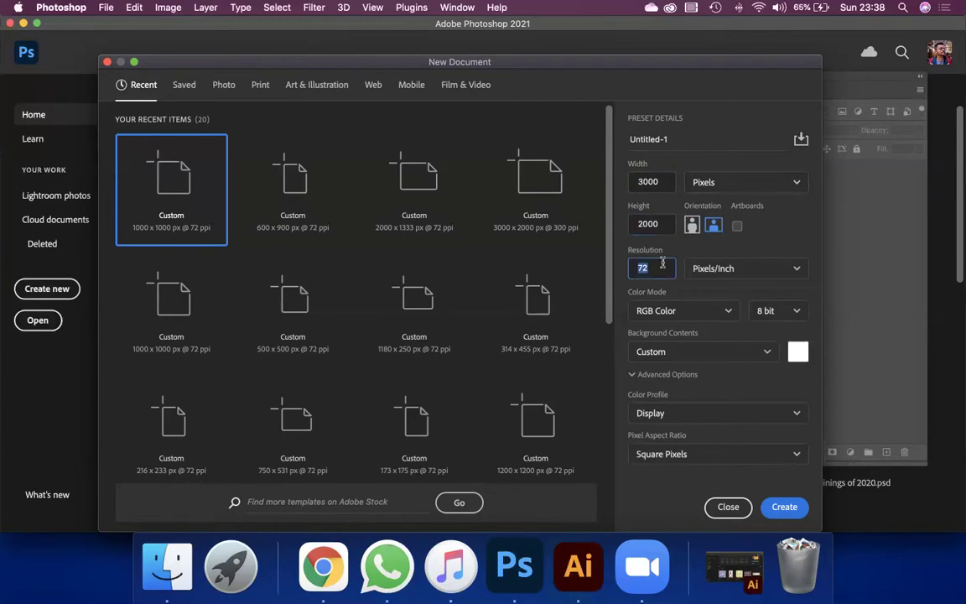
text(300)
click(785, 507)
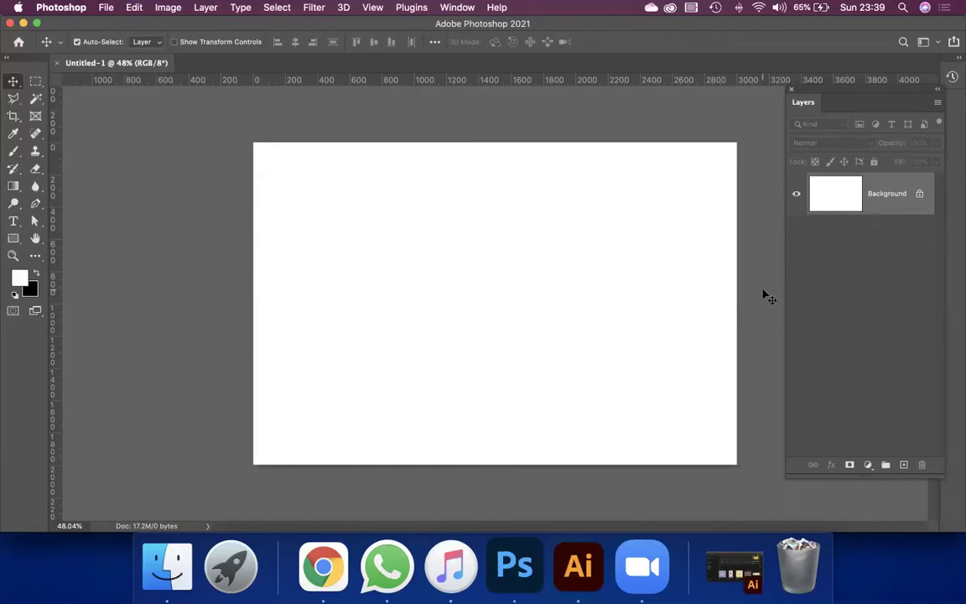
- Draw a square near the canvas centre and fill it white
click(13, 239)
drag(426, 213, 619, 405)
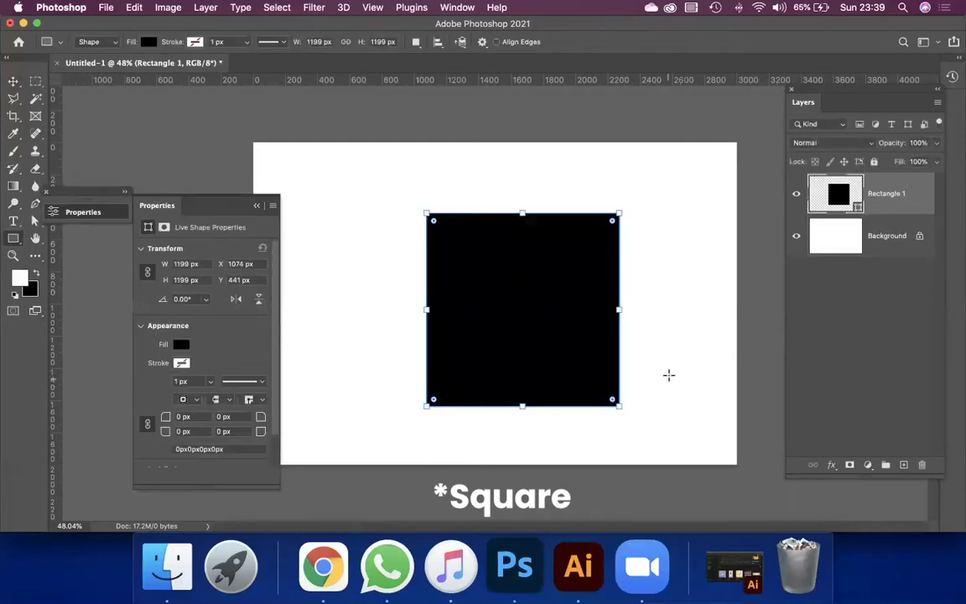
key(v)
drag(562, 333, 522, 323)
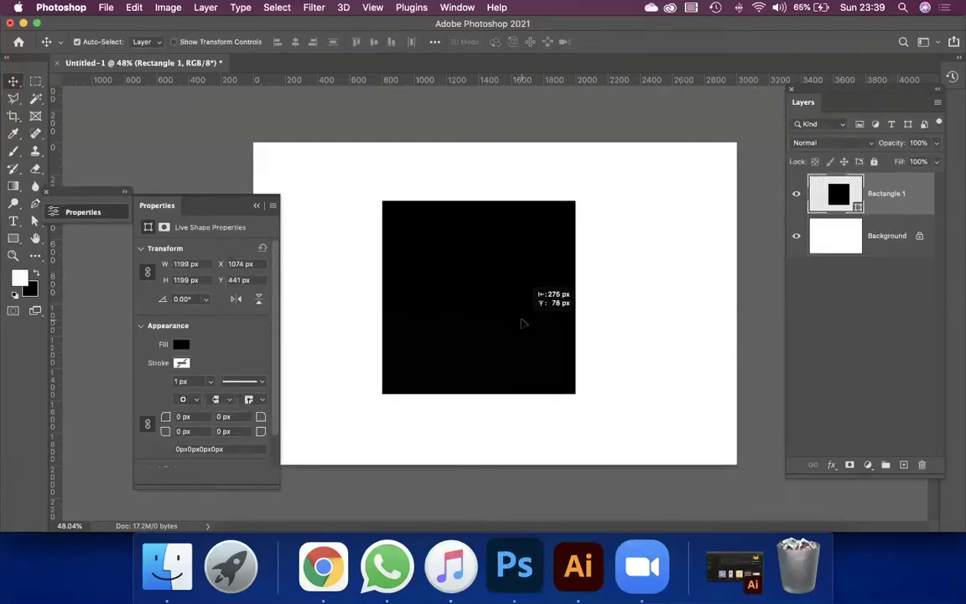
double_click(840, 198)
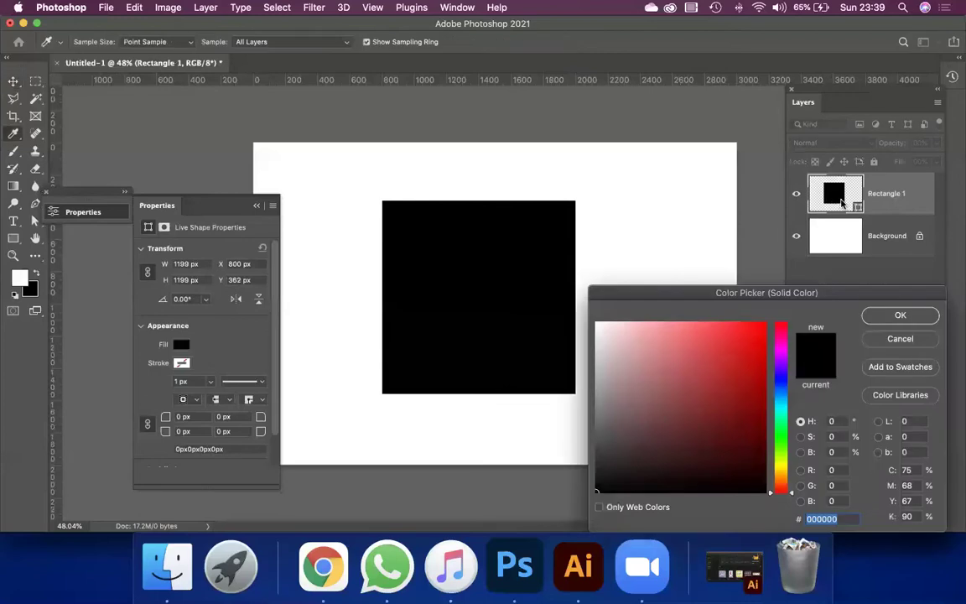
drag(662, 329, 573, 310)
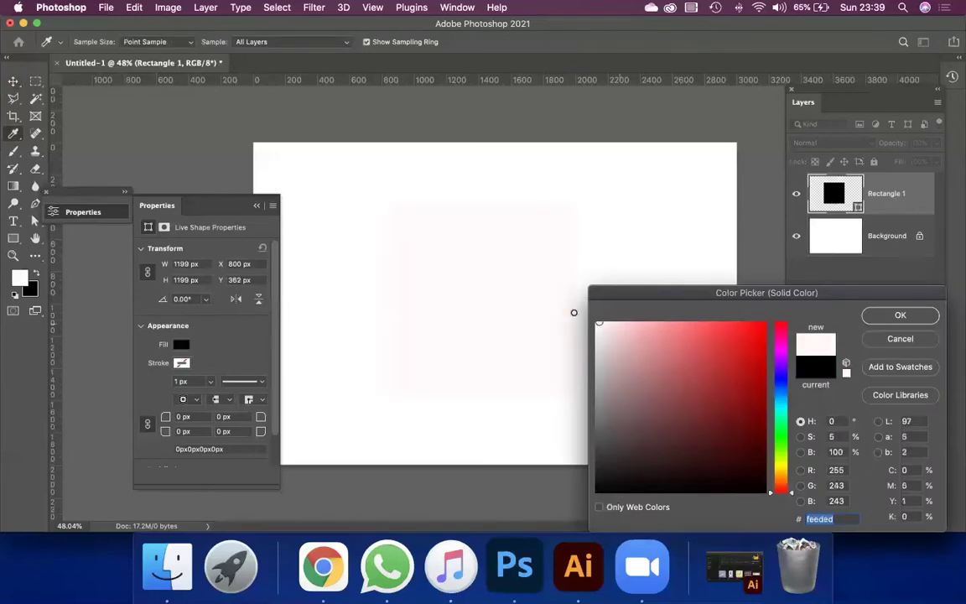
click(901, 313)
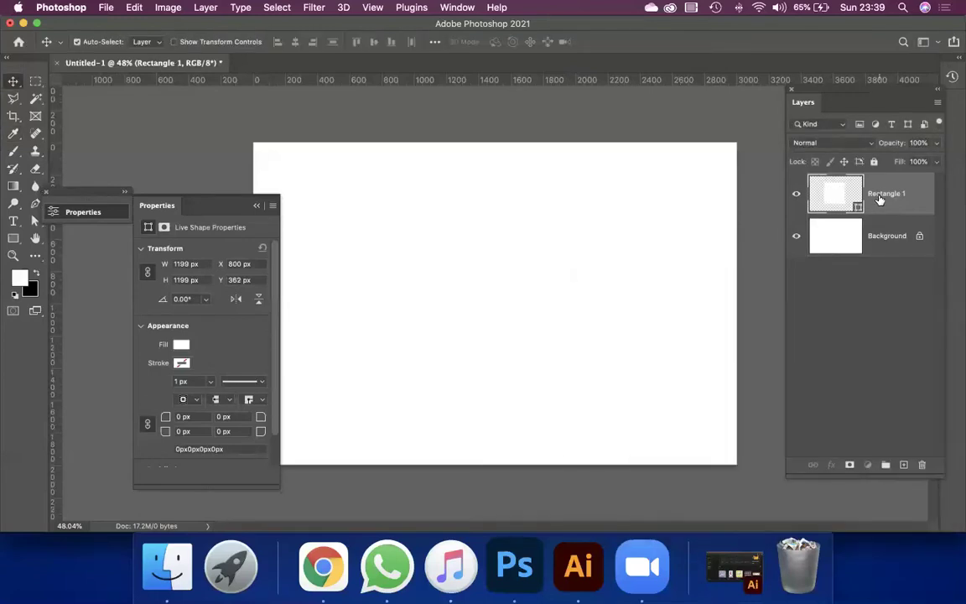
- Rename the square layer 'Sticker' and convert it to a smart object
double_click(880, 195)
text(Sticker)
key(Return)
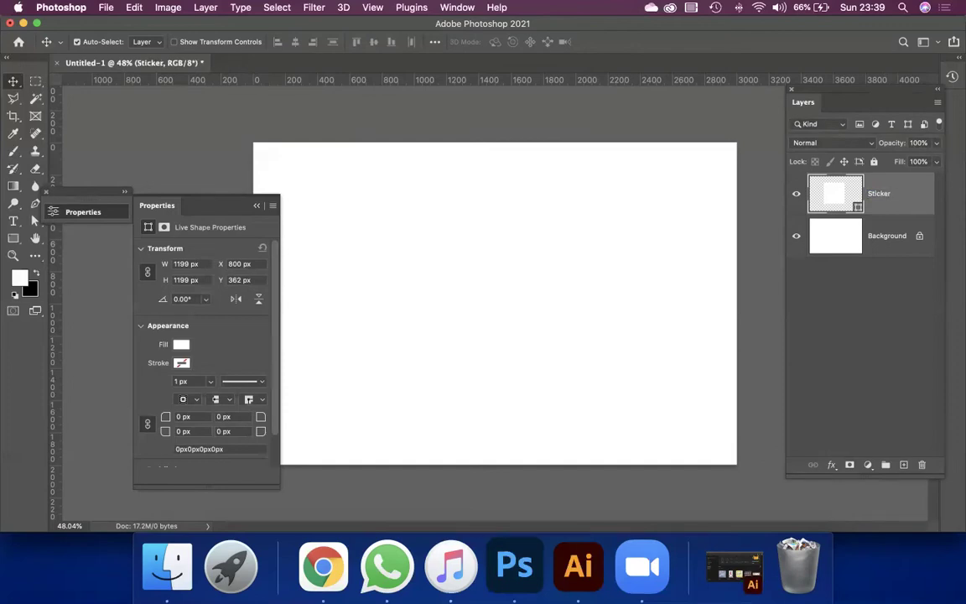
right_click(897, 196)
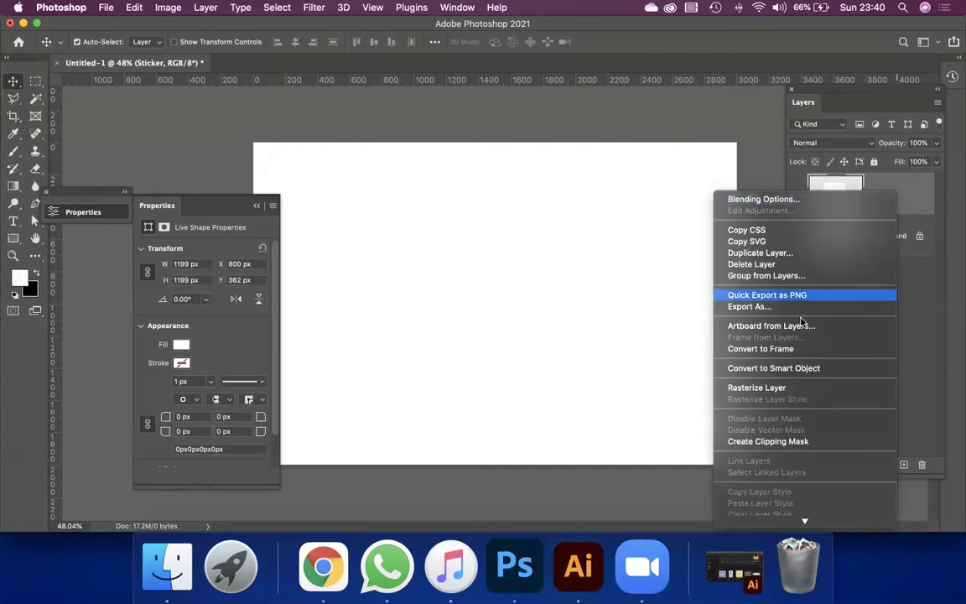
click(780, 369)
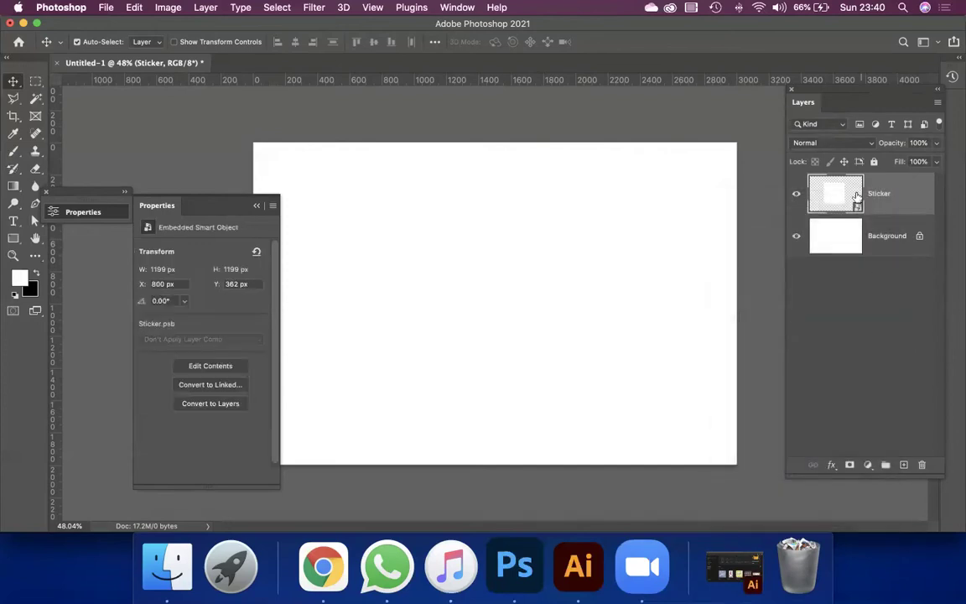
- Open the Sticker contents, then go back to Untitled-1 and select Background
double_click(836, 200)
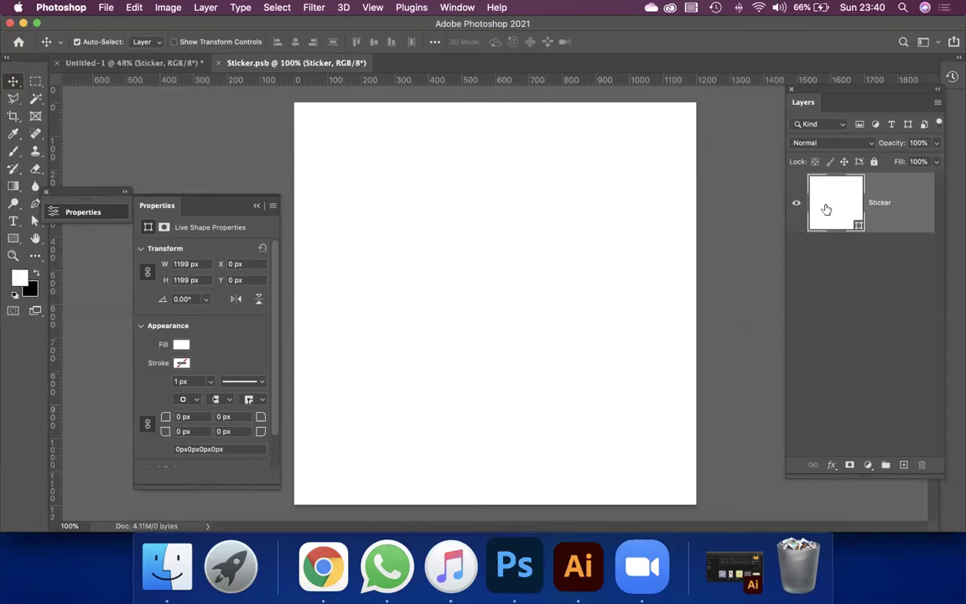
click(126, 63)
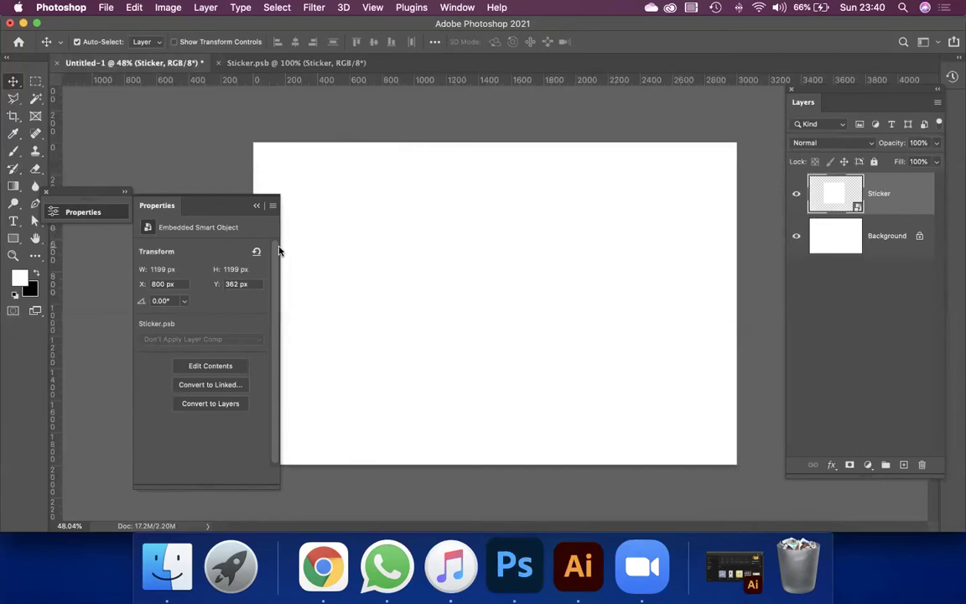
click(257, 206)
click(835, 235)
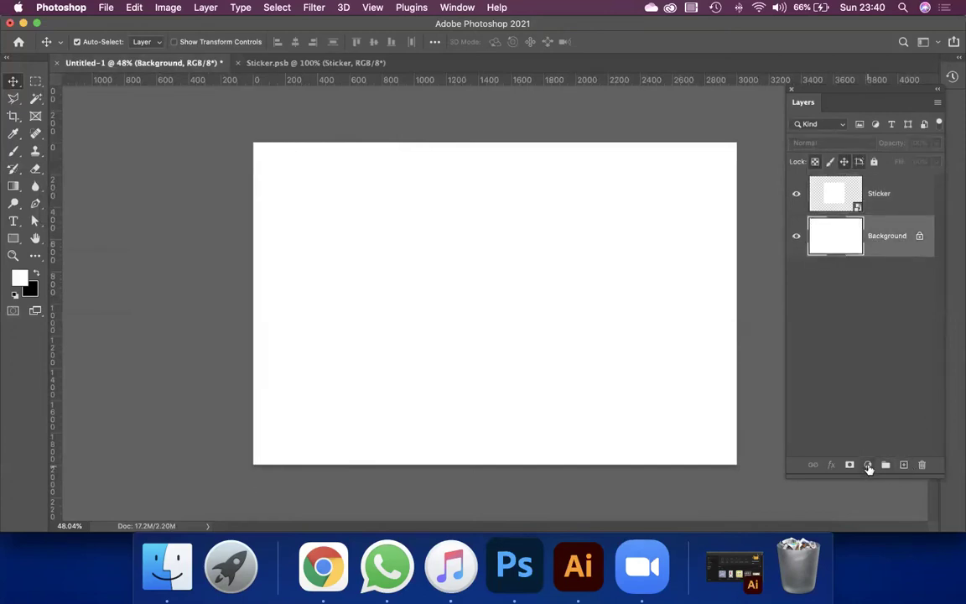
- Add a Solid Color fill layer in a sampled light grey
click(868, 464)
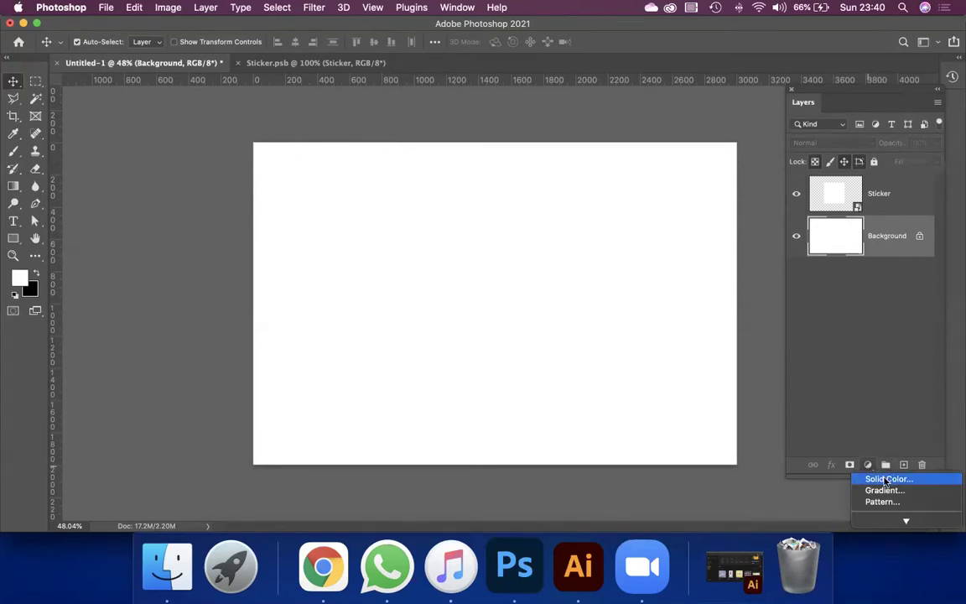
click(880, 479)
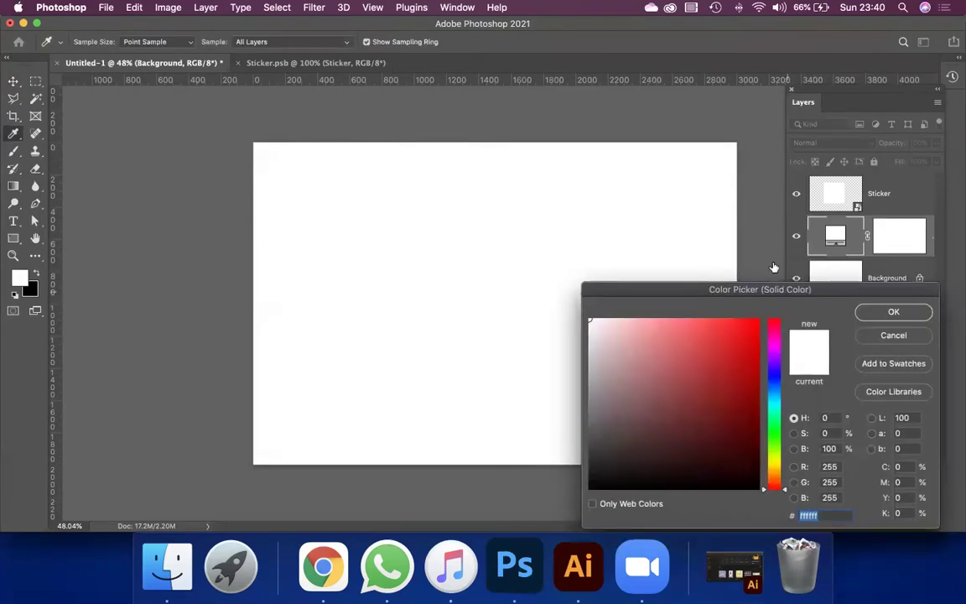
drag(795, 294, 753, 207)
drag(503, 221, 497, 228)
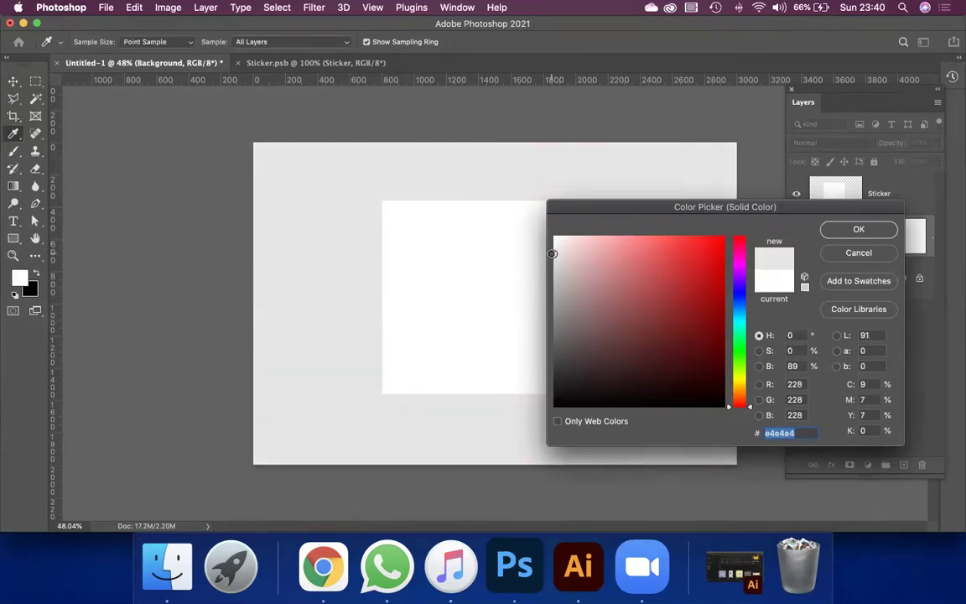
drag(501, 229, 706, 227)
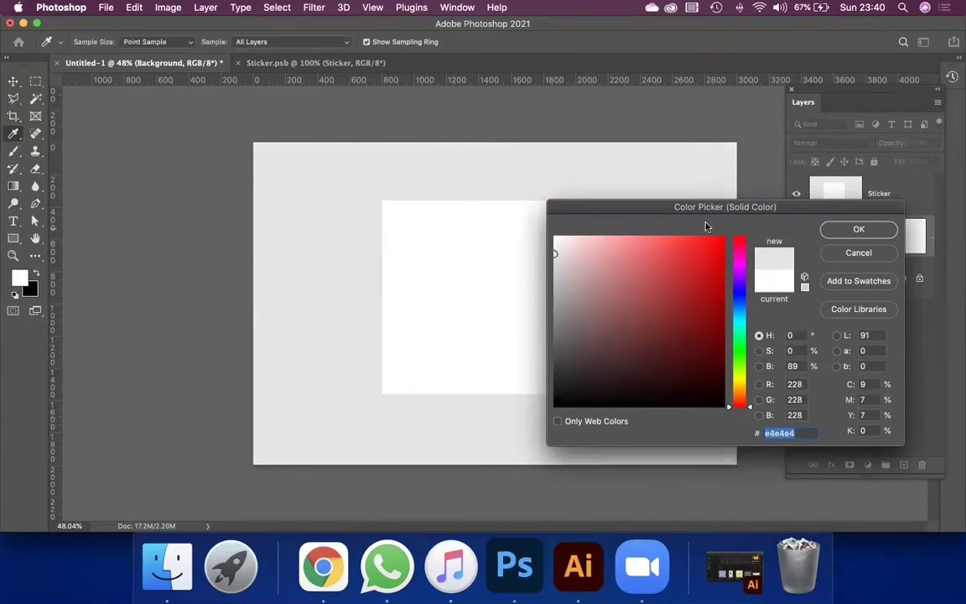
click(859, 229)
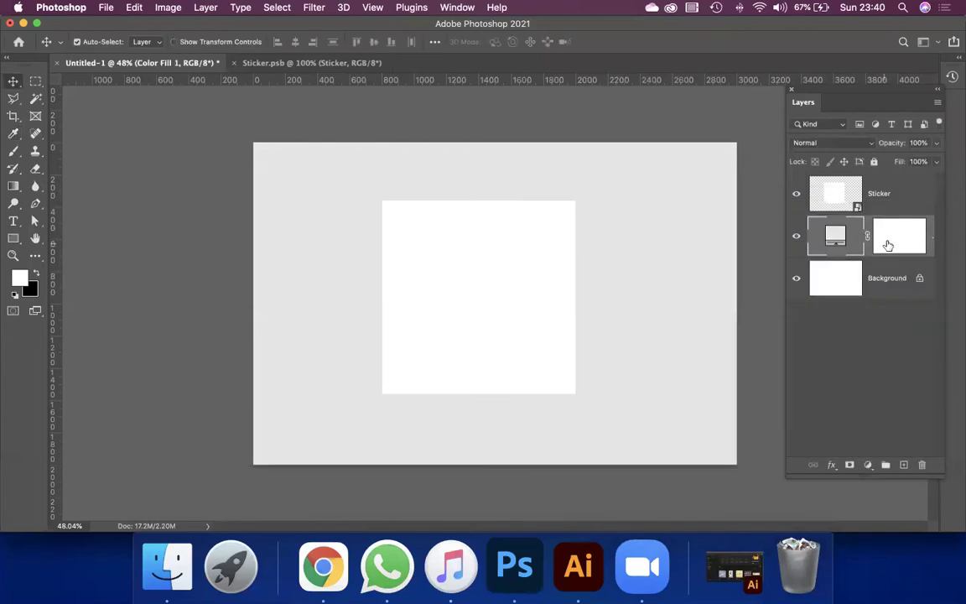
- Remove the fill's mask, delete the white Background, and rename the fill 'Color'
click(894, 243)
mouse_move(896, 243)
mouse_down()
mouse_move(937, 458)
mouse_move(921, 464)
mouse_up()
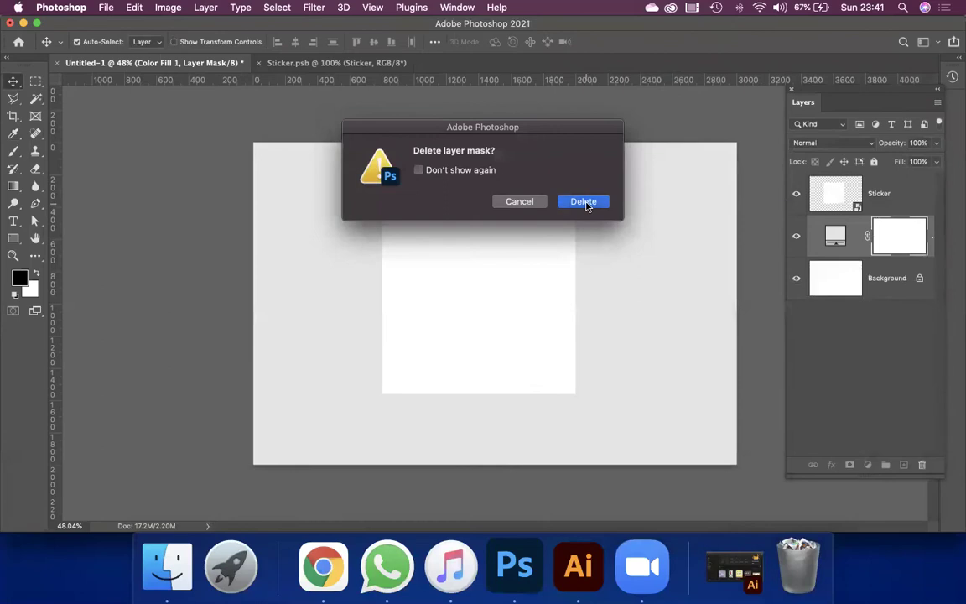
click(585, 202)
click(910, 289)
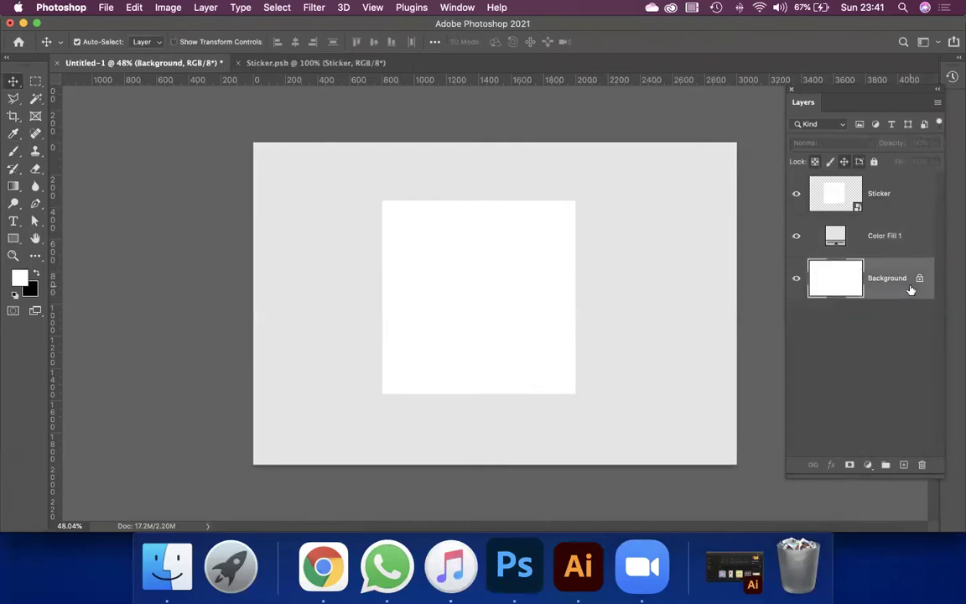
key(Delete)
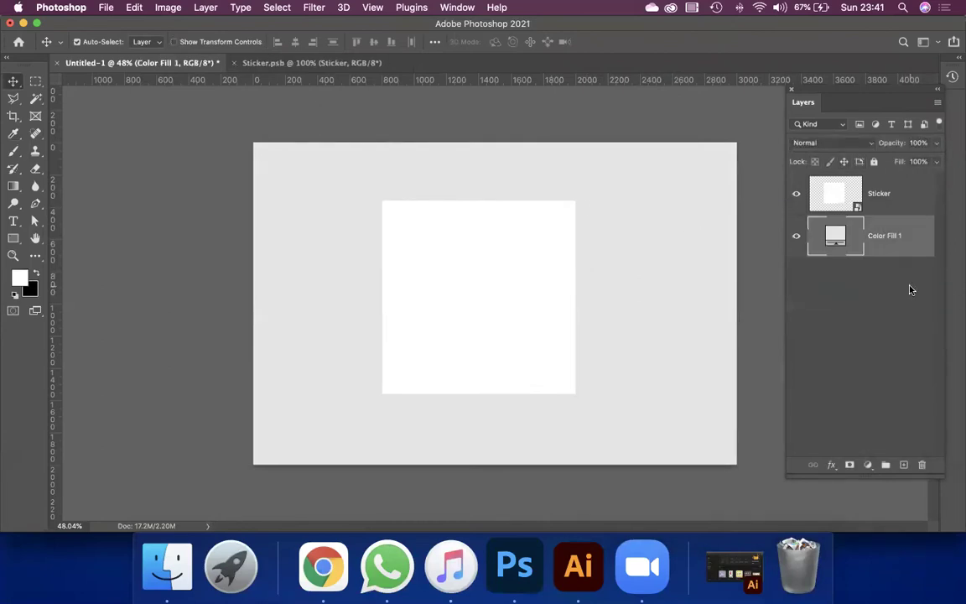
double_click(883, 239)
text(Color)
key(Return)
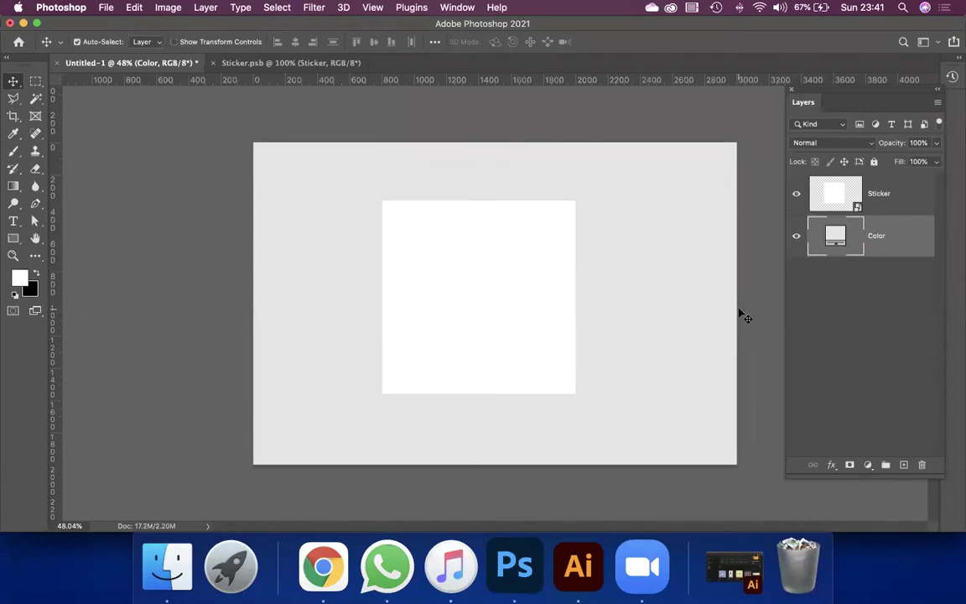
- Add a new empty layer above Color and begin naming it 'Background image'
click(906, 467)
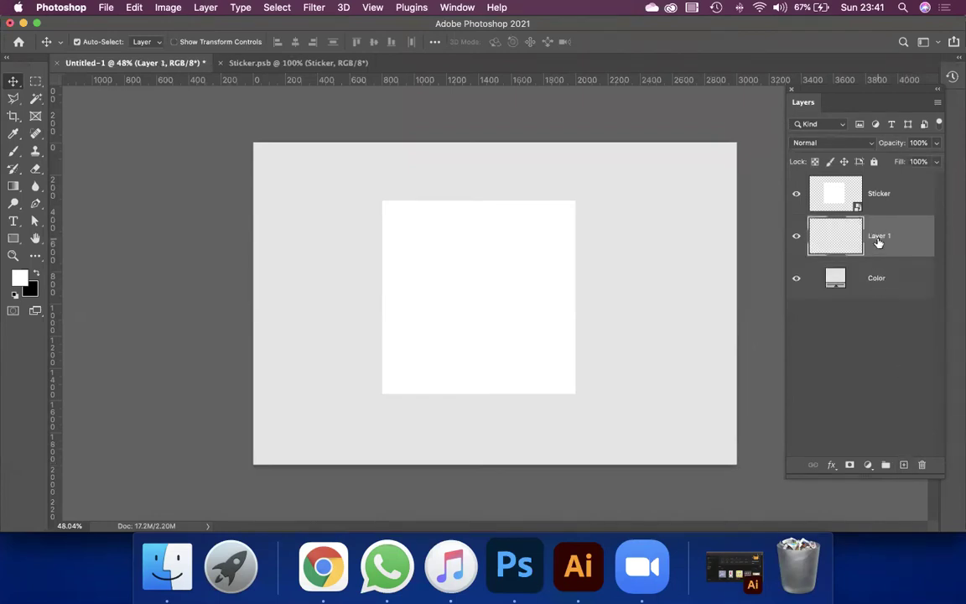
double_click(879, 236)
text(Background image)
- Name the layer 'Background image', convert it to a smart object, and select Sticker
key(Return)
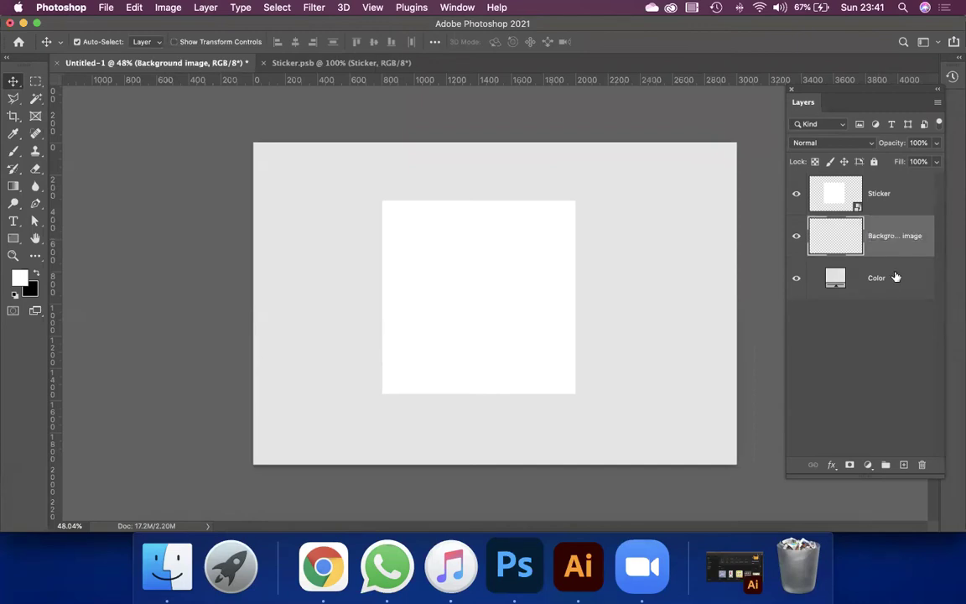
right_click(893, 236)
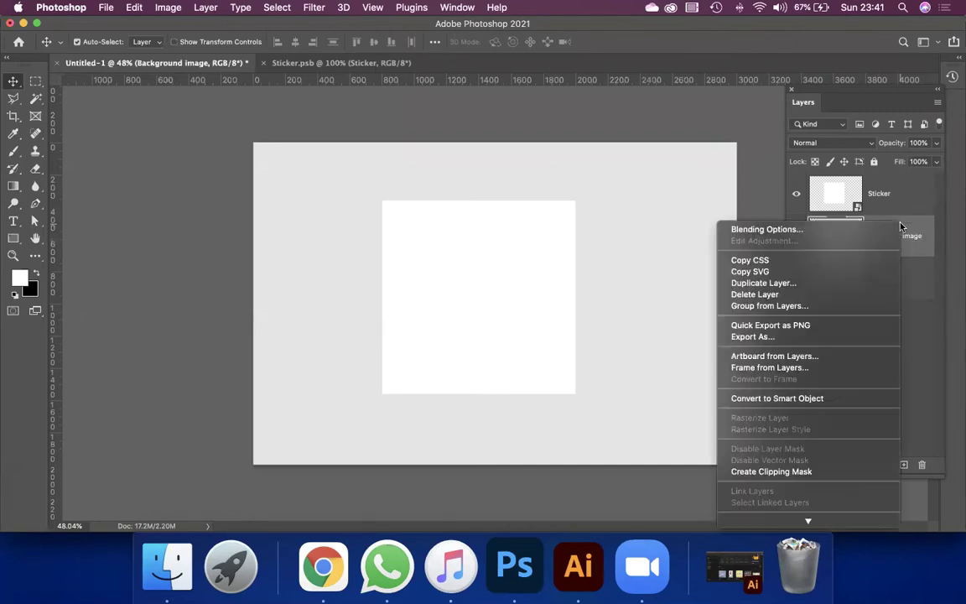
click(788, 398)
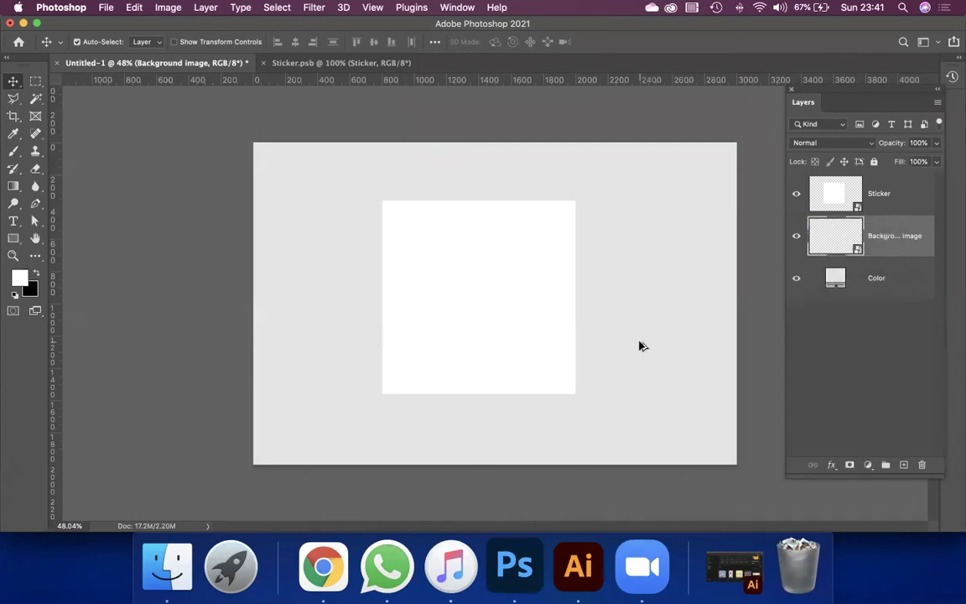
click(838, 201)
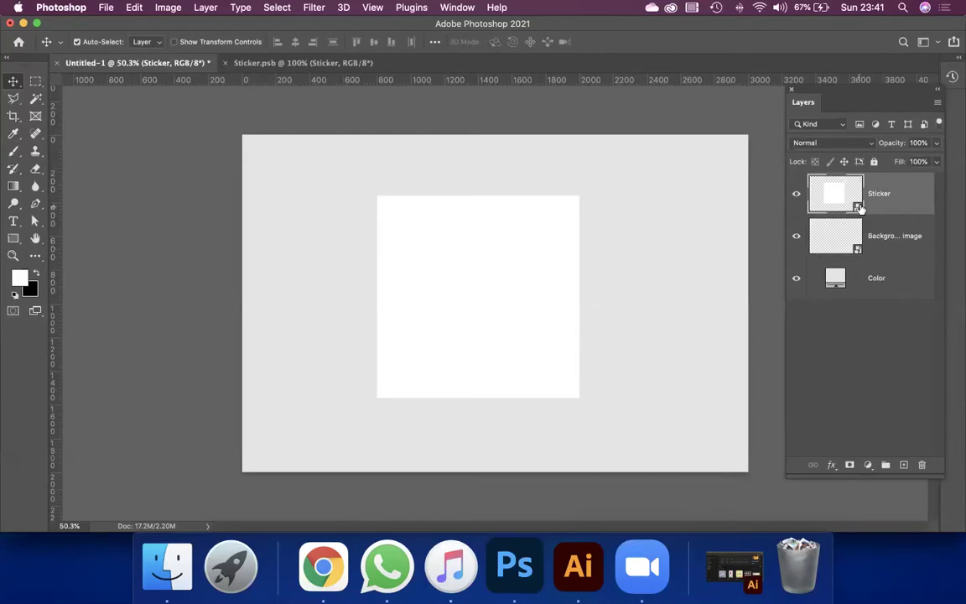
- Centre the Sticker square horizontally and vertically on the canvas
ctrl+click(812, 193)
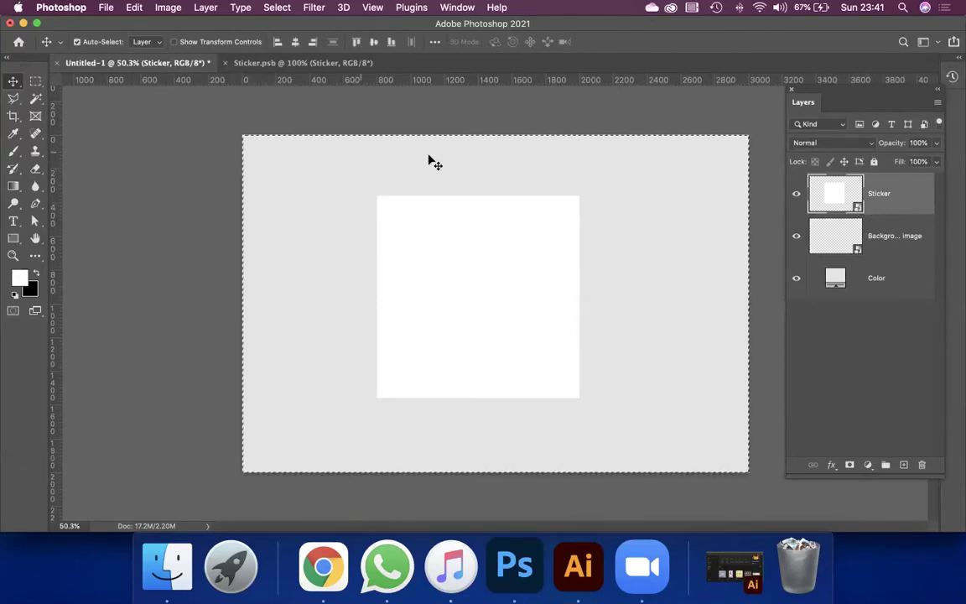
key(ctrl+d)
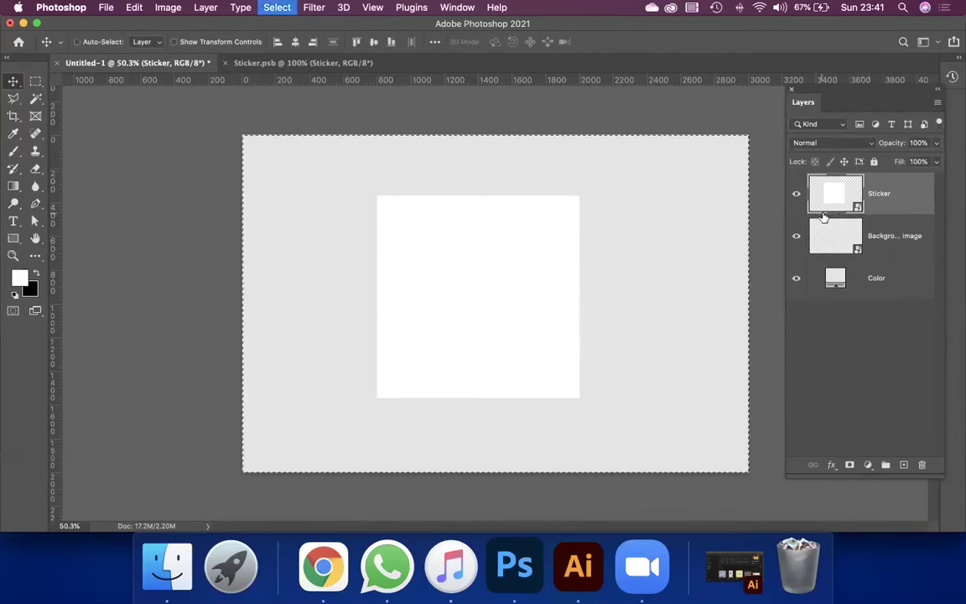
click(295, 41)
click(374, 41)
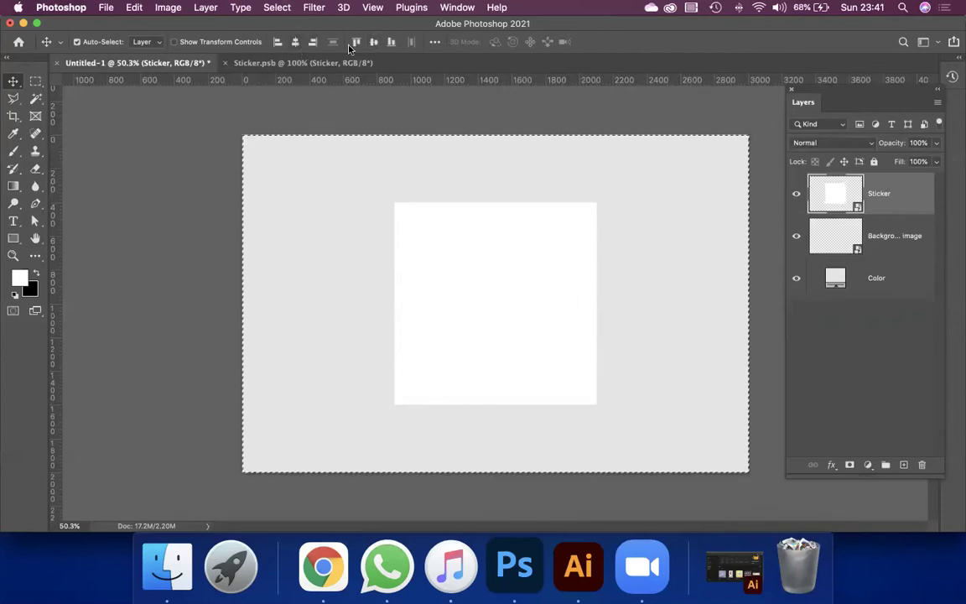
key(ctrl+d)
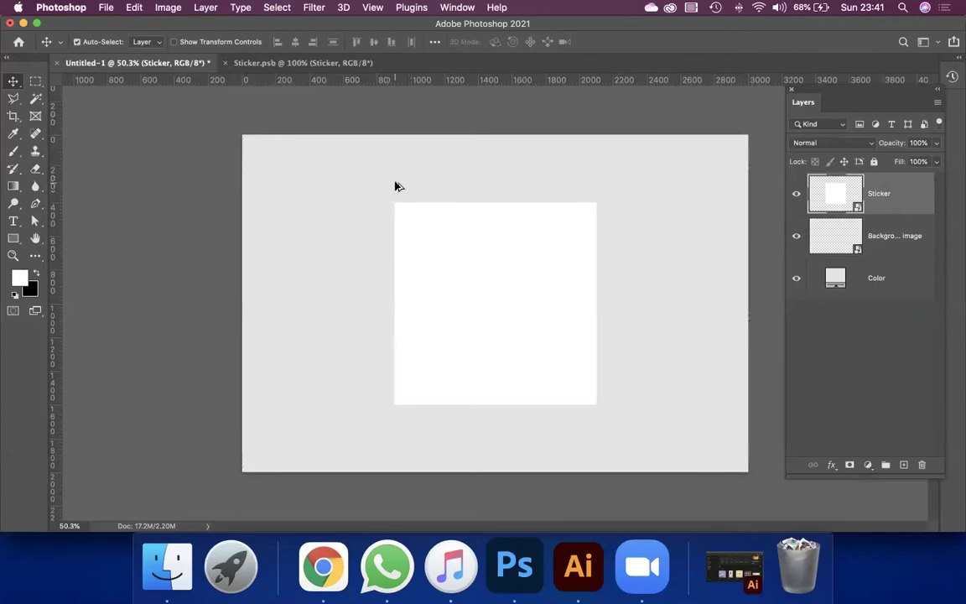
- Open the Sticker smart object's contents from the Layers panel
scroll(513, 280, down, 3)
scroll(511, 295, up, 1)
scroll(554, 302, up, 1)
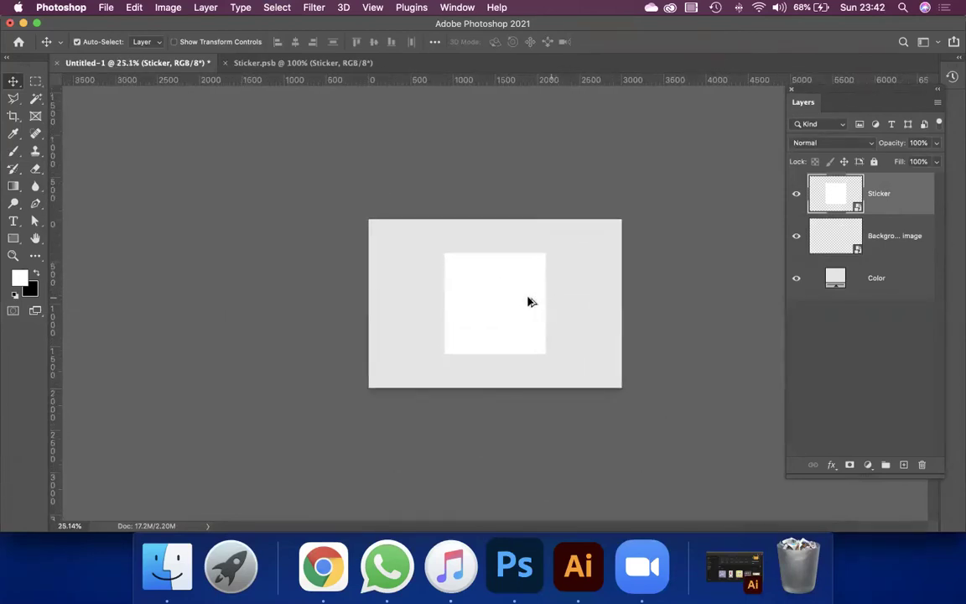
scroll(529, 301, up, 1)
scroll(528, 300, up, 1)
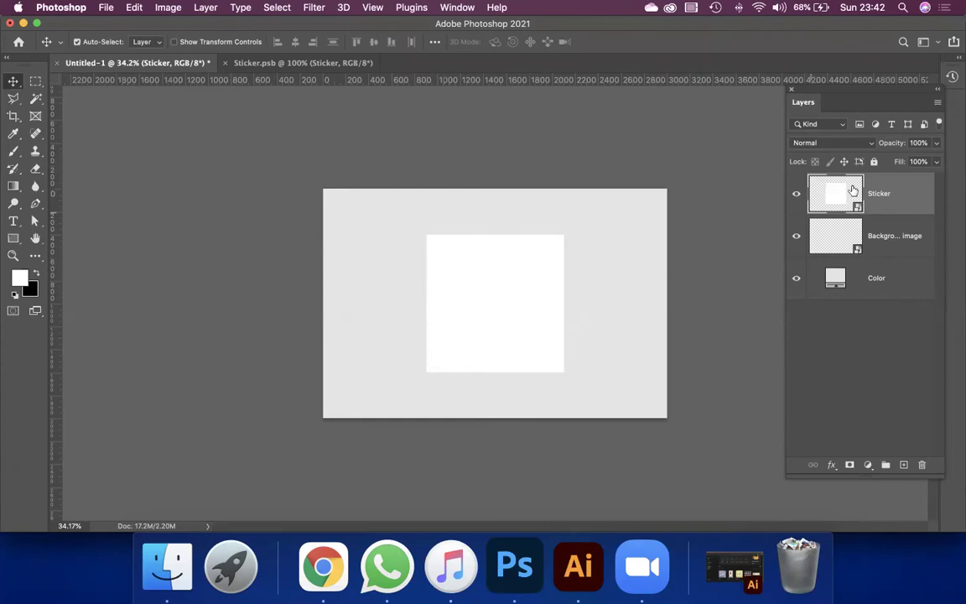
scroll(653, 256, up, 1)
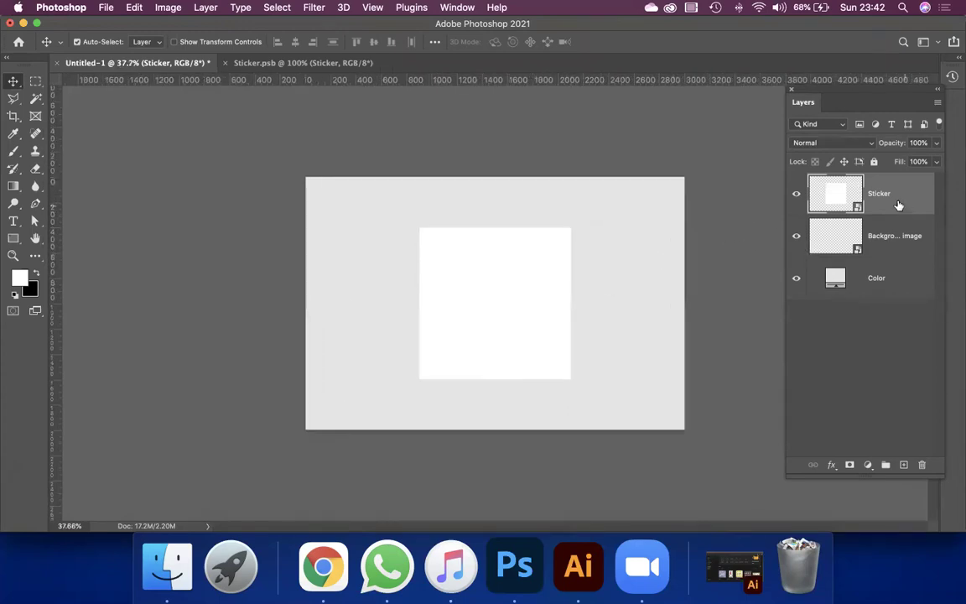
double_click(839, 197)
scroll(491, 287, down, 1)
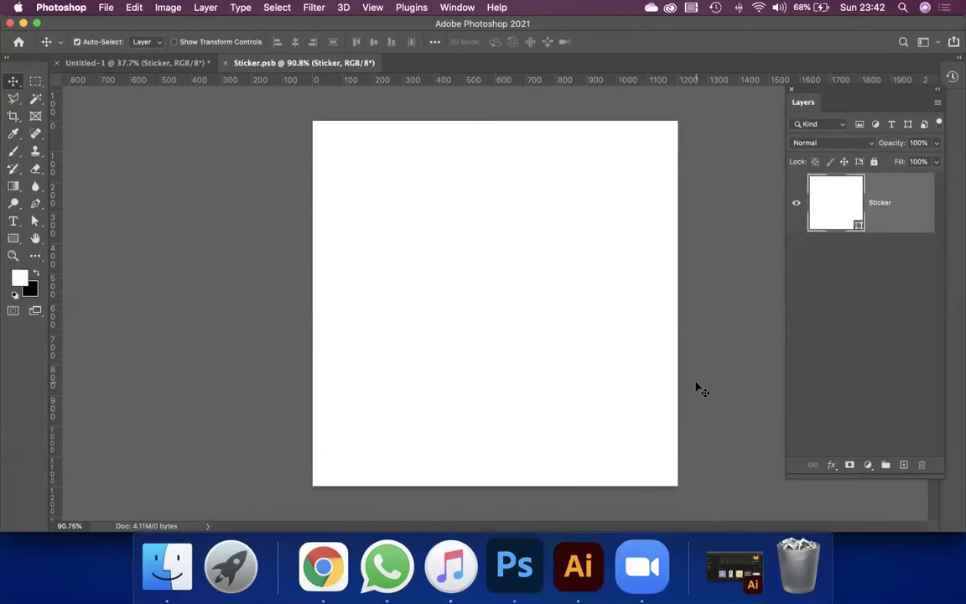
click(175, 579)
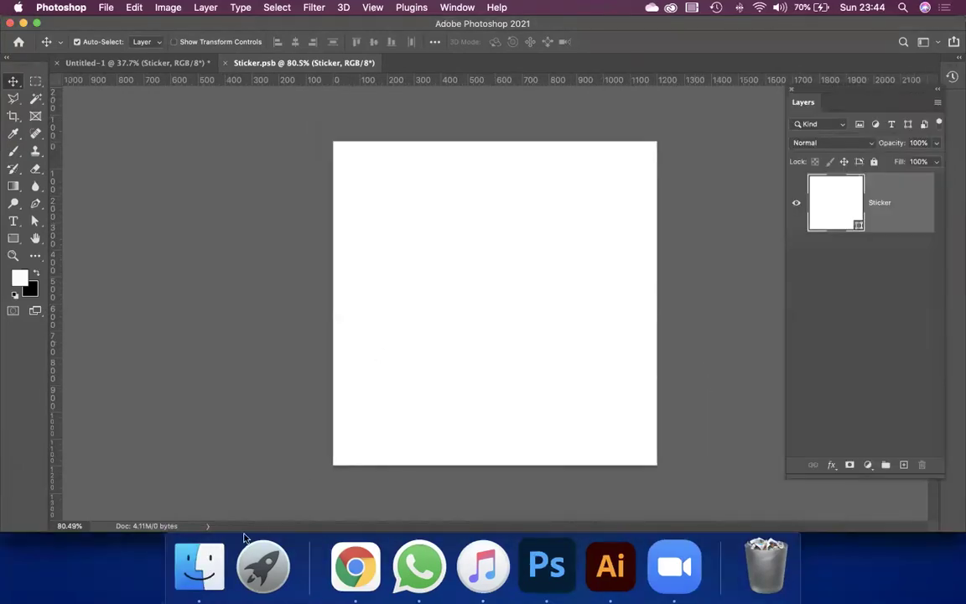
click(199, 567)
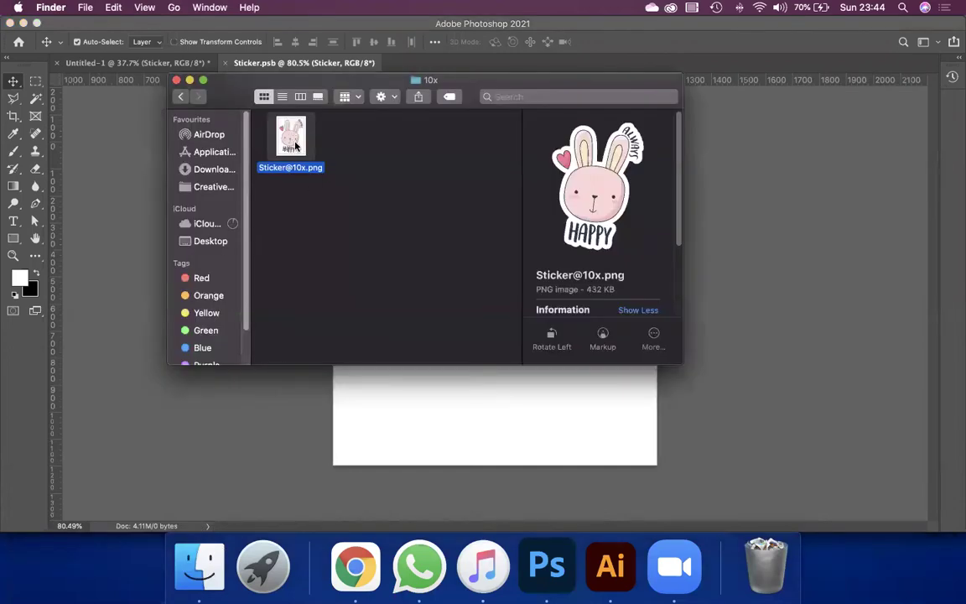
drag(296, 146, 129, 150)
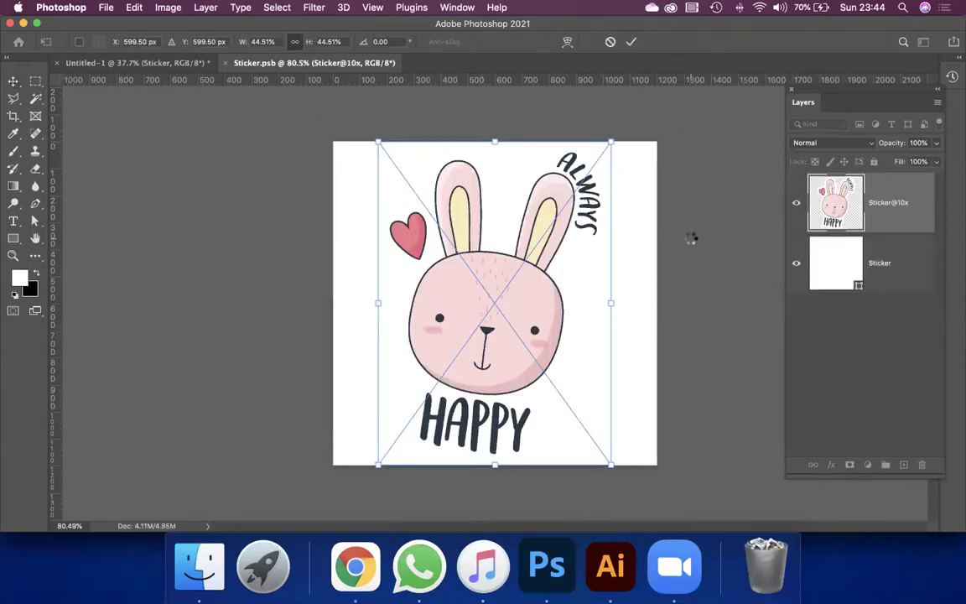
key(Return)
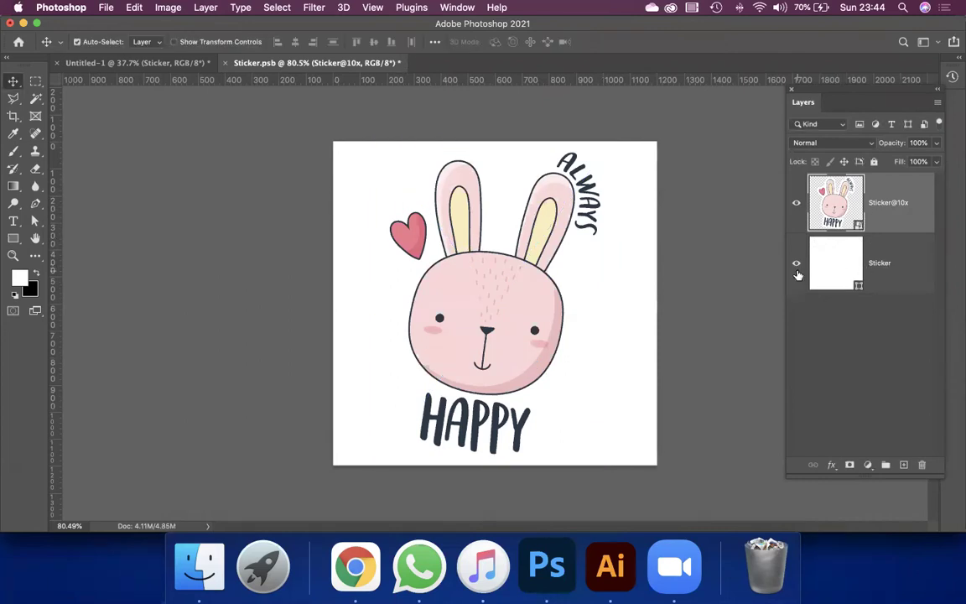
click(797, 266)
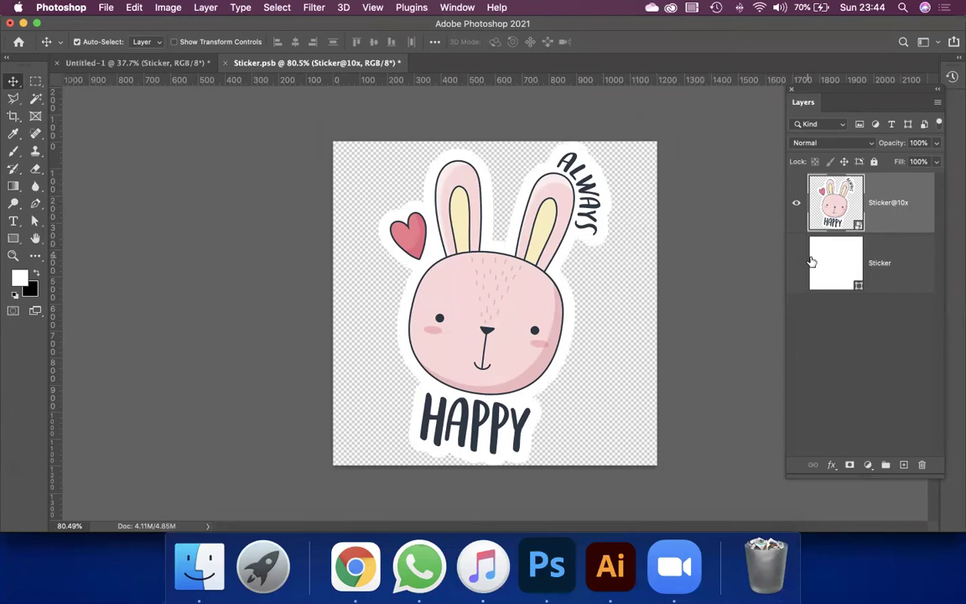
click(848, 260)
key(Delete)
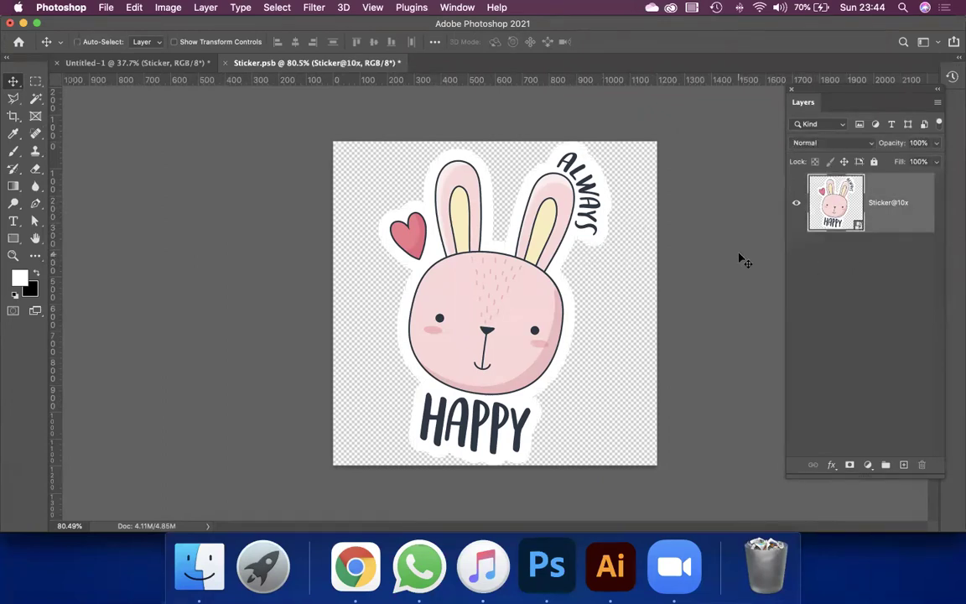
- Scale the bunny artwork down to 42.51% and save Sticker.psb
key(super+t)
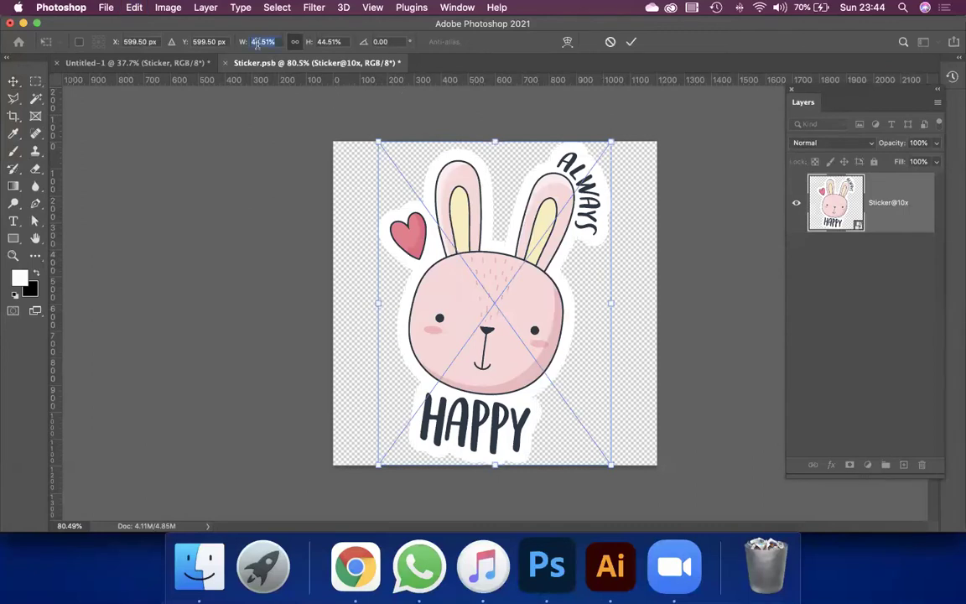
key(Down)
key(Down)
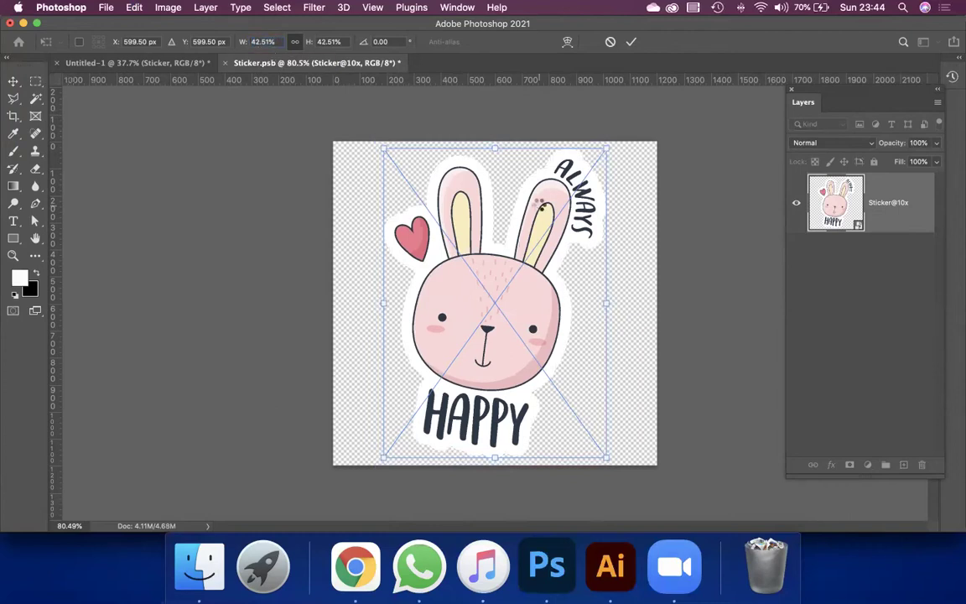
key(Return)
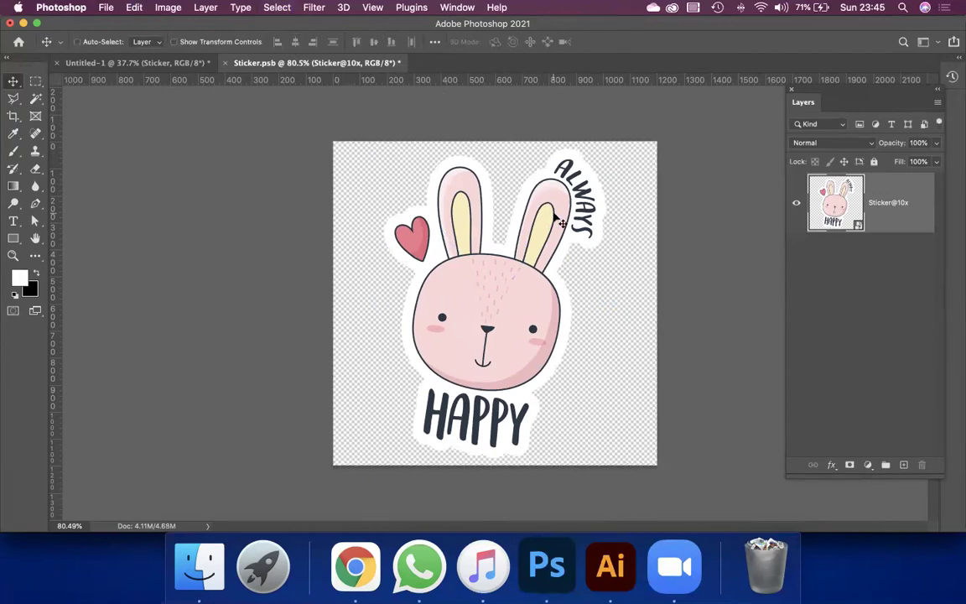
key(super+s)
- Close Sticker.psb, zoom in and out on the bunny sticker, and open the layer effects list
key(super+w)
scroll(513, 269, up, 2)
scroll(545, 264, up, 3)
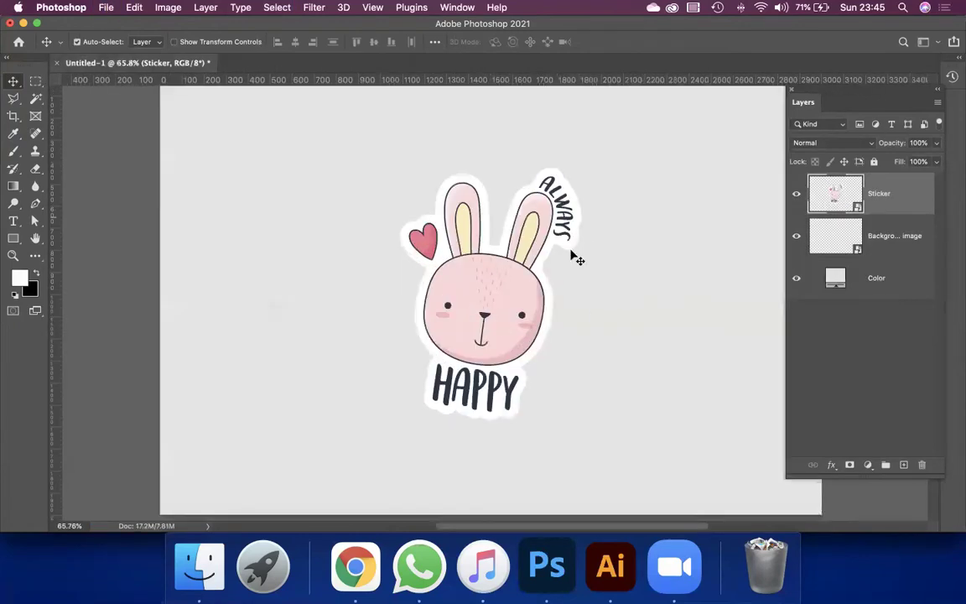
scroll(579, 220, up, 3)
scroll(537, 230, up, 1)
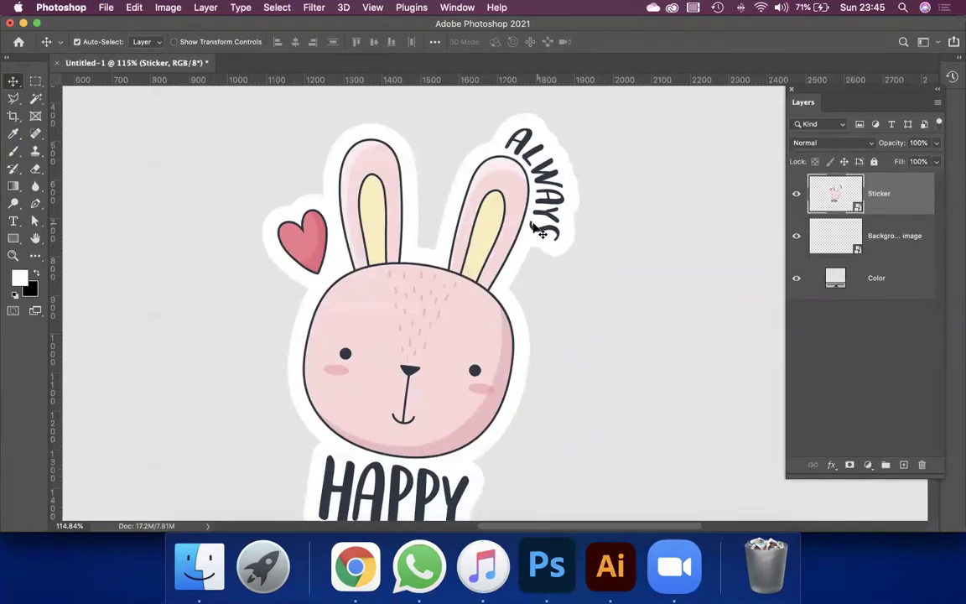
scroll(527, 223, down, 1)
scroll(529, 224, down, 1)
scroll(529, 224, down, 1)
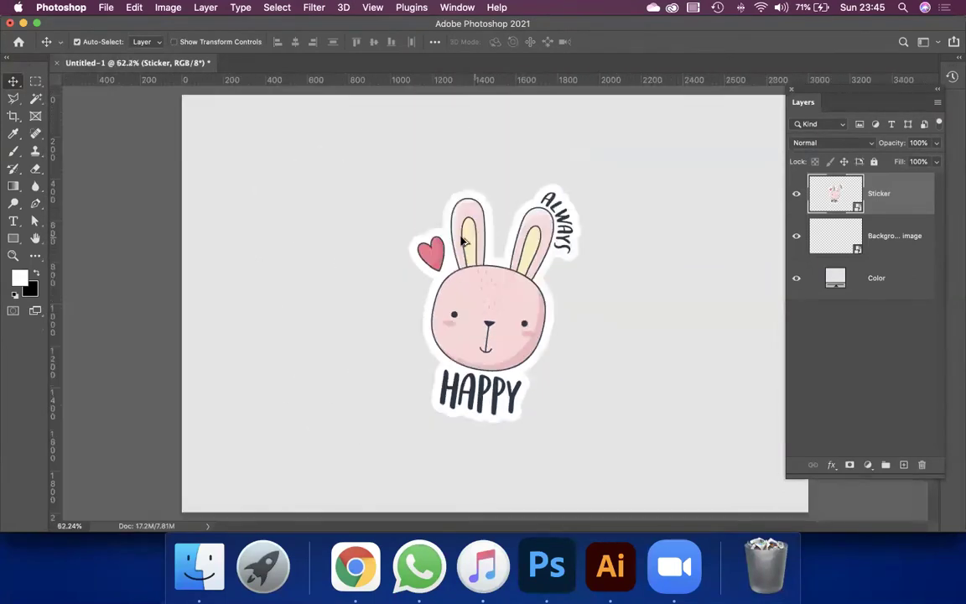
scroll(466, 239, down, 1)
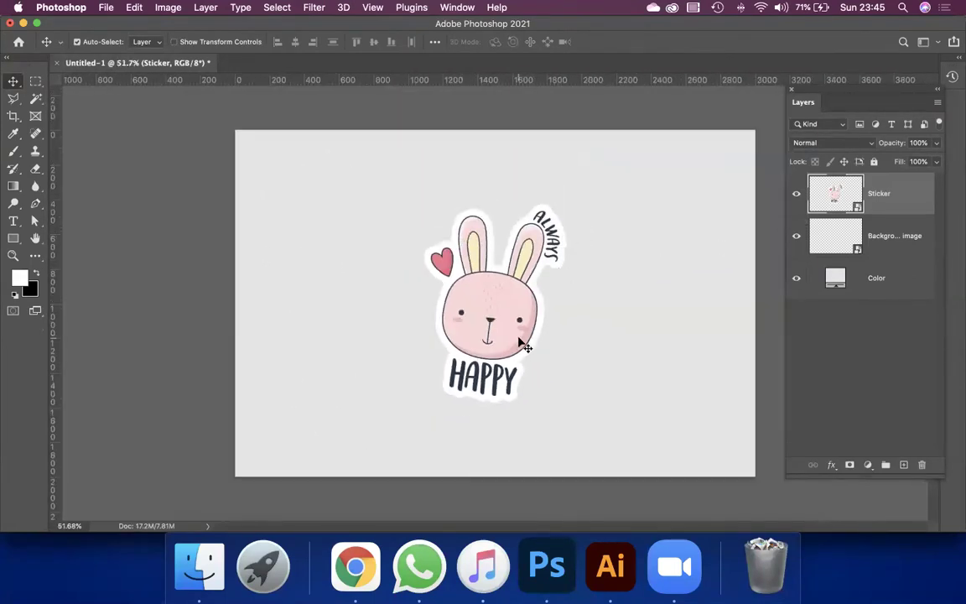
scroll(528, 342, up, 1)
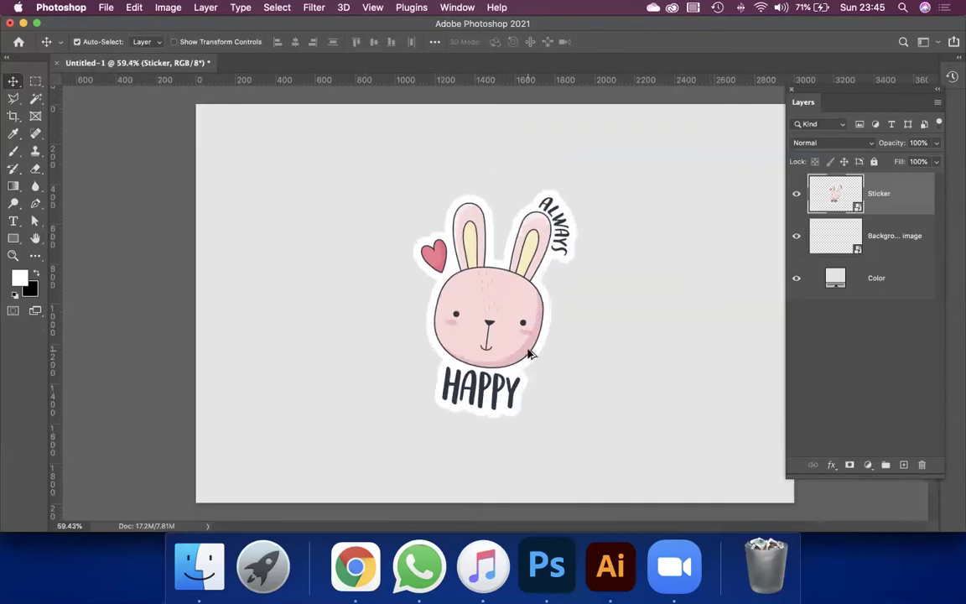
scroll(328, 262, up, 1)
scroll(329, 262, up, 1)
scroll(329, 265, down, 2)
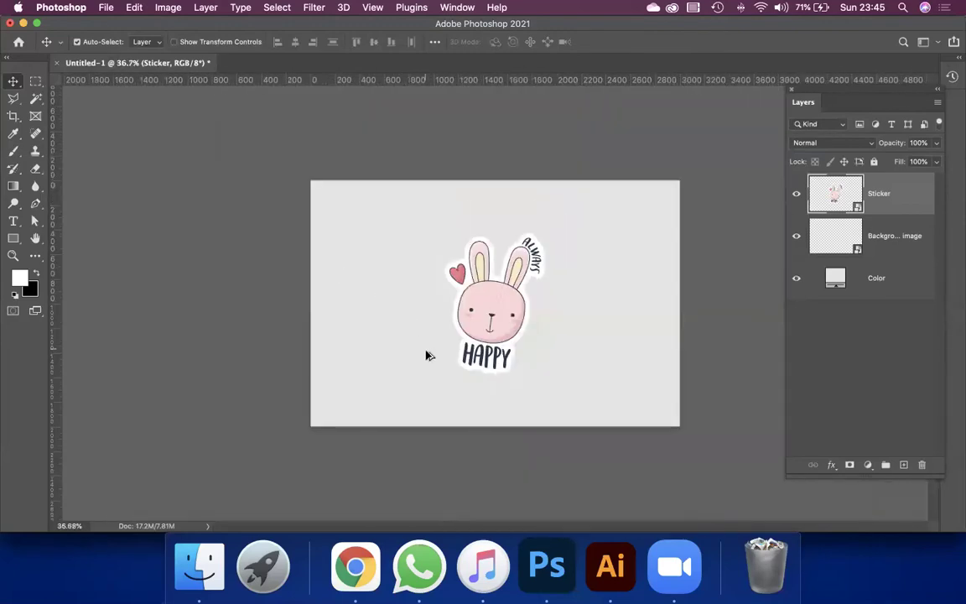
scroll(430, 354, up, 2)
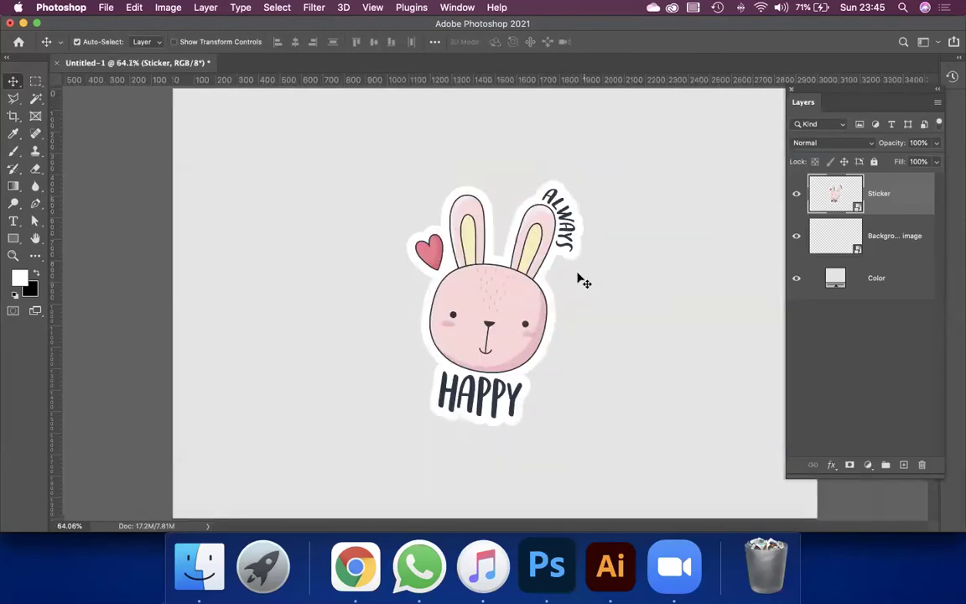
scroll(463, 432, up, 2)
scroll(570, 421, up, 1)
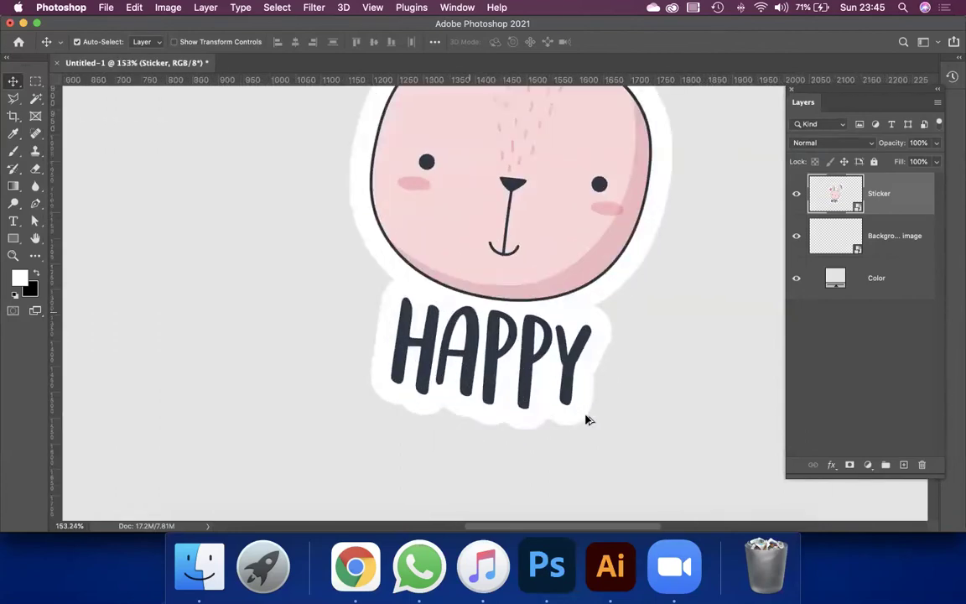
scroll(597, 413, up, 1)
scroll(622, 397, up, 2)
scroll(587, 378, down, 2)
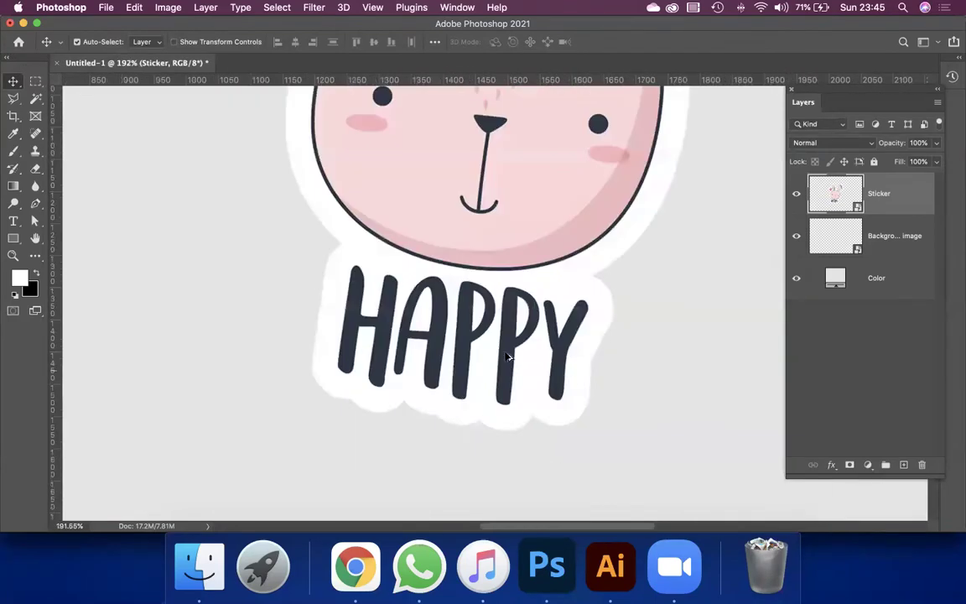
scroll(486, 344, down, 1)
scroll(461, 344, down, 1)
scroll(444, 337, down, 1)
scroll(420, 329, down, 2)
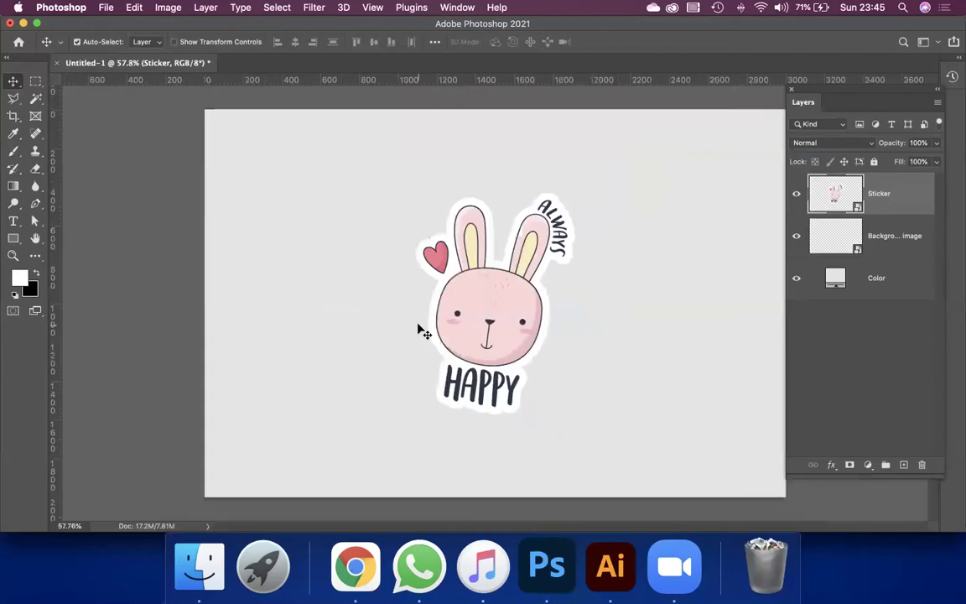
click(831, 465)
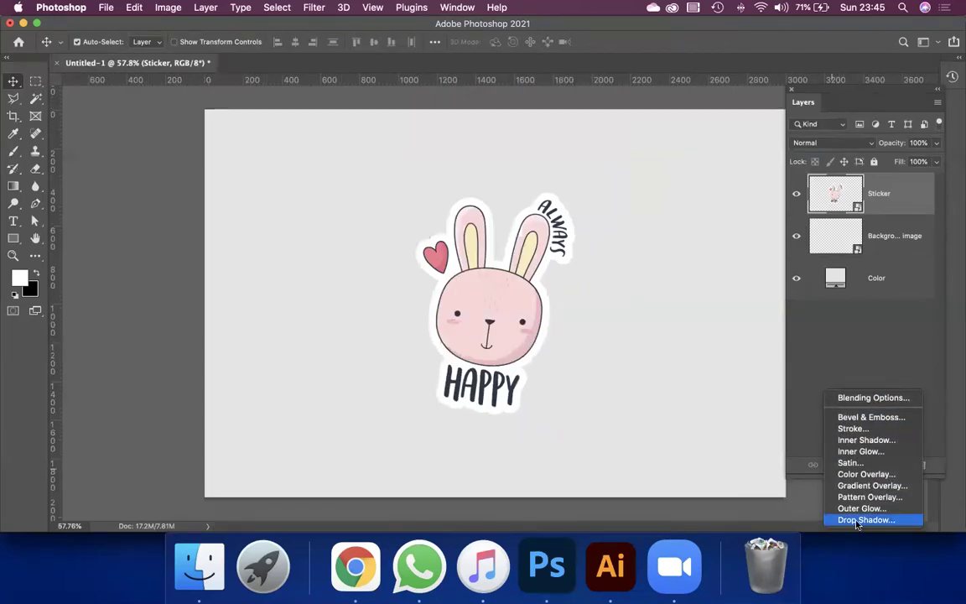
- Add a Drop Shadow effect to the Sticker layer
click(864, 520)
drag(569, 212, 774, 212)
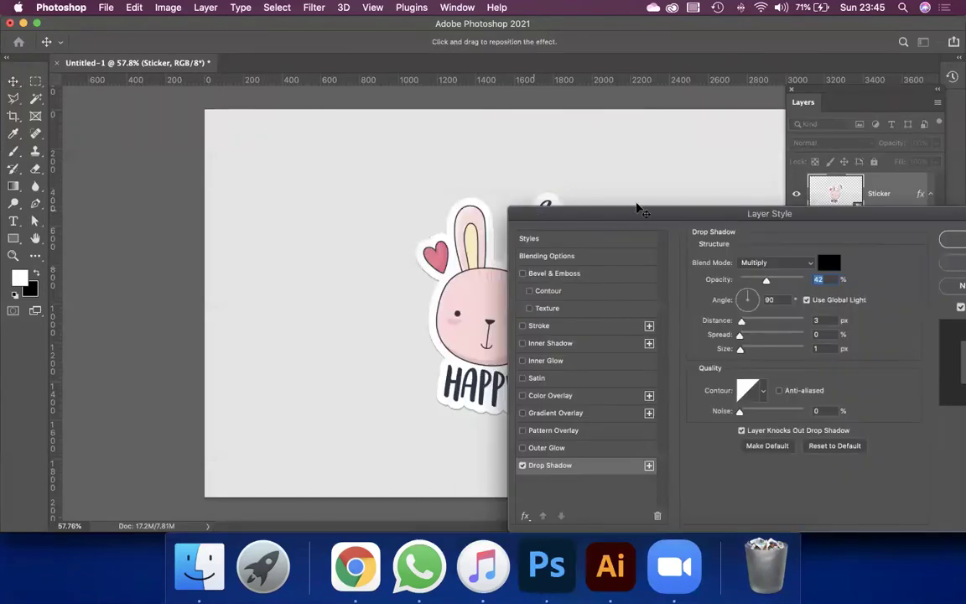
scroll(550, 390, up, 3)
scroll(524, 416, up, 1)
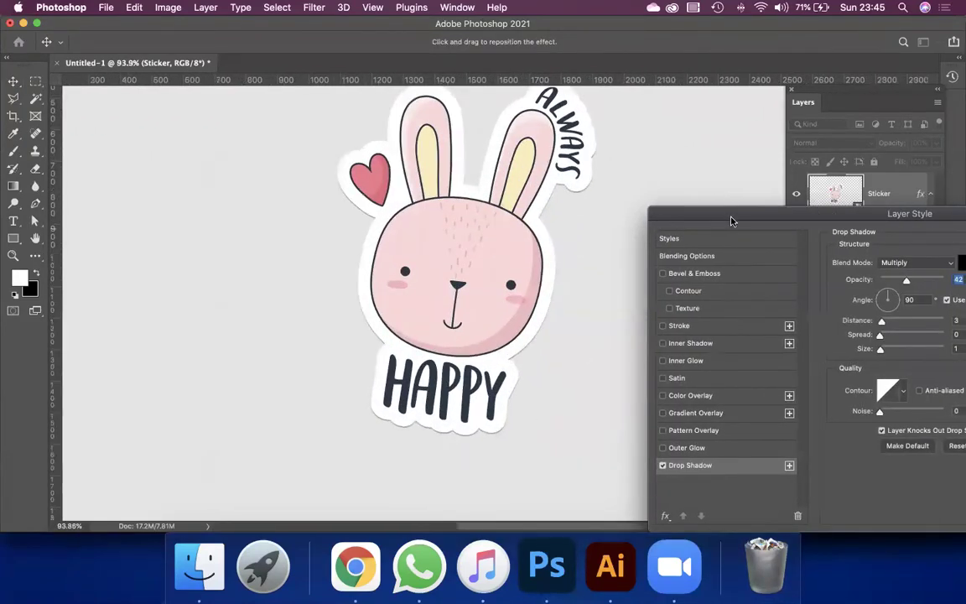
drag(731, 214, 656, 143)
- Set the drop shadow to 20% opacity and 5 px size, then apply it
drag(832, 208, 817, 211)
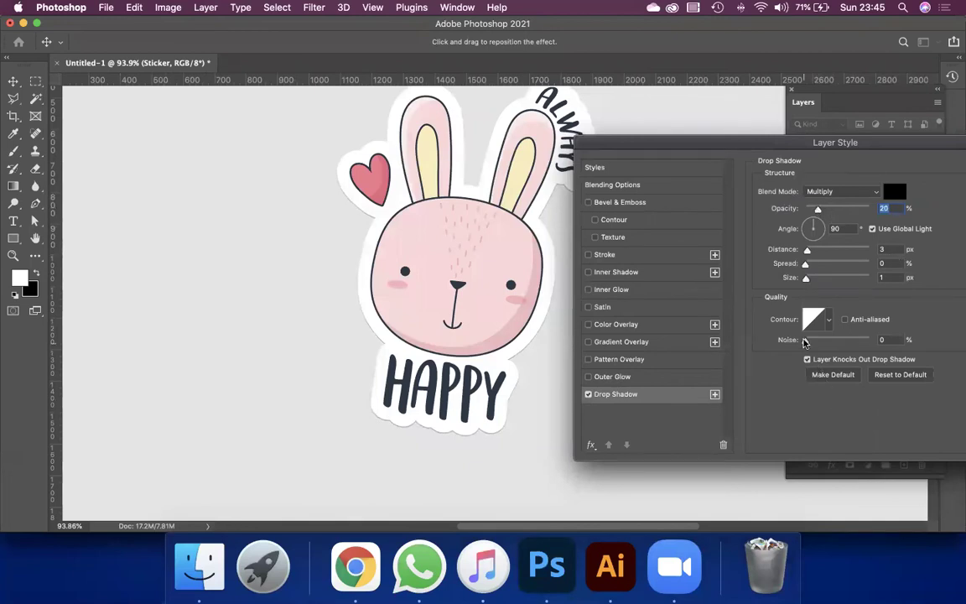
drag(806, 278, 808, 280)
drag(807, 280, 811, 283)
drag(811, 283, 810, 283)
mouse_move(826, 159)
mouse_down()
mouse_move(720, 156)
mouse_move(655, 176)
mouse_up()
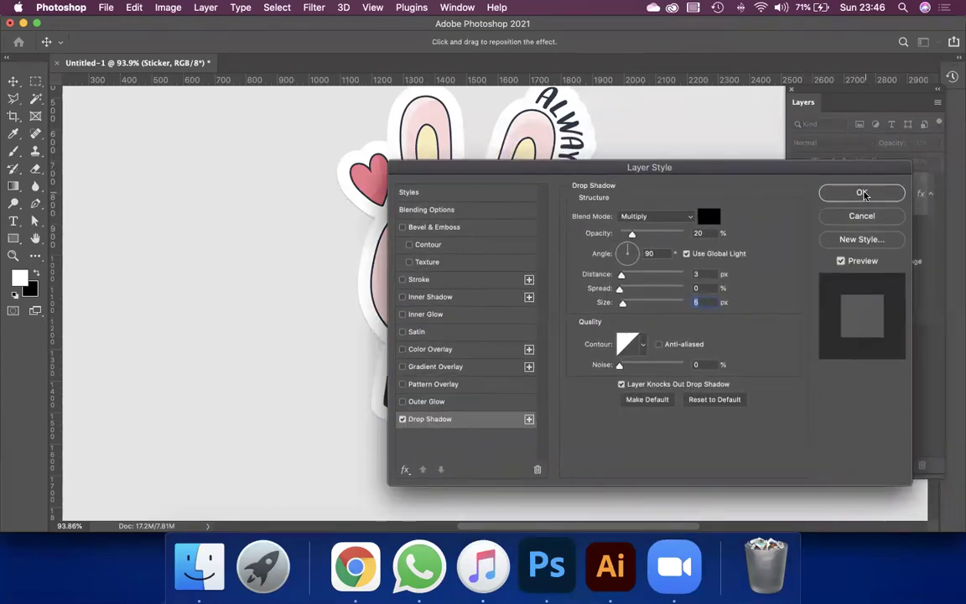
click(859, 194)
scroll(623, 274, down, 3)
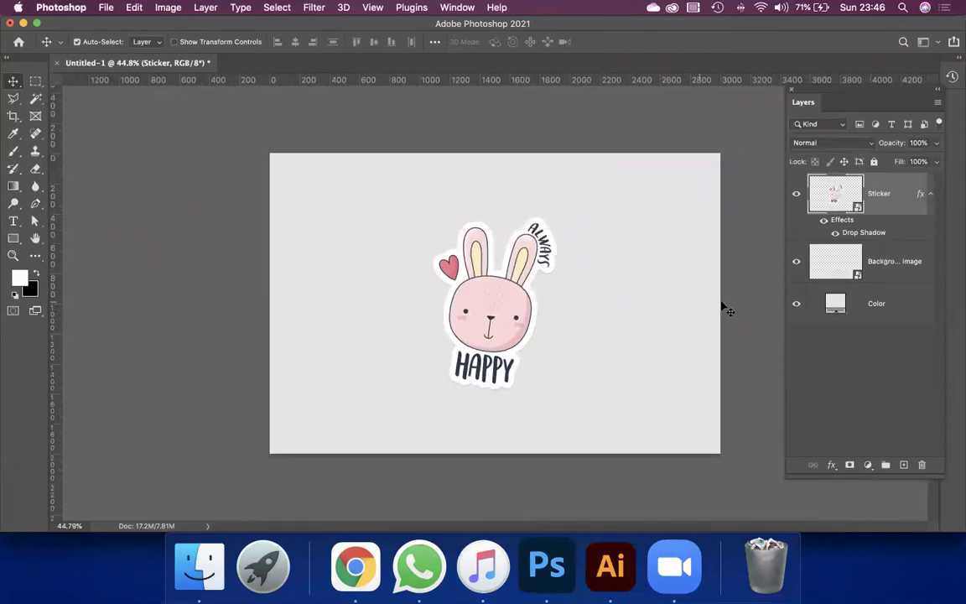
scroll(723, 305, up, 1)
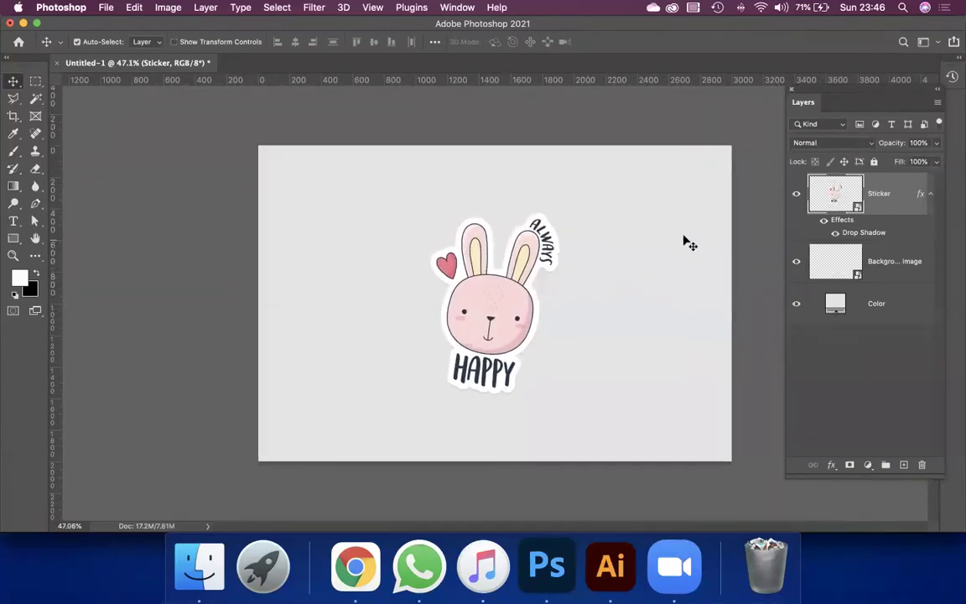
- Recolour the Color fill layer with pale pink sampled from the bunny
double_click(839, 303)
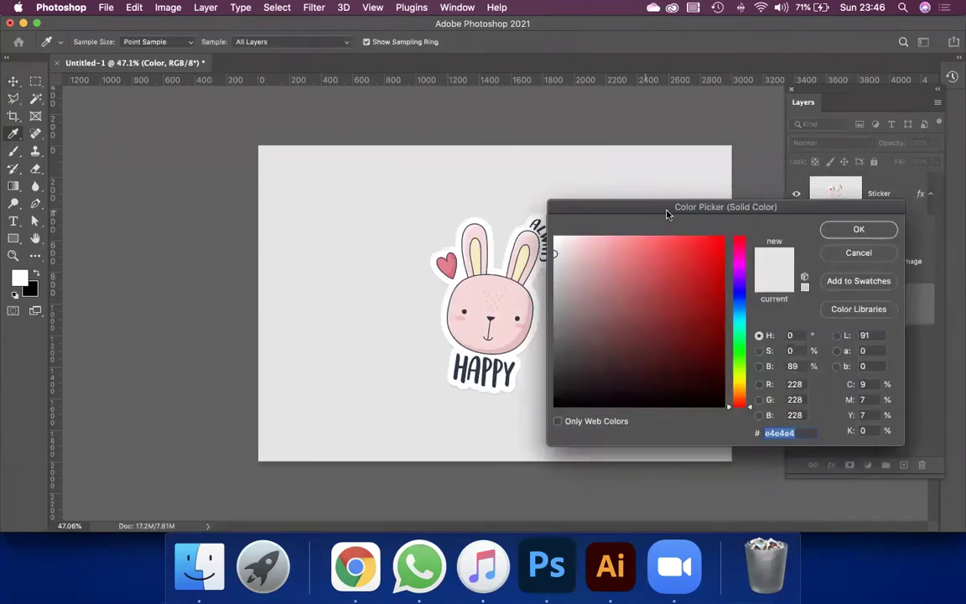
drag(666, 209, 735, 217)
click(467, 268)
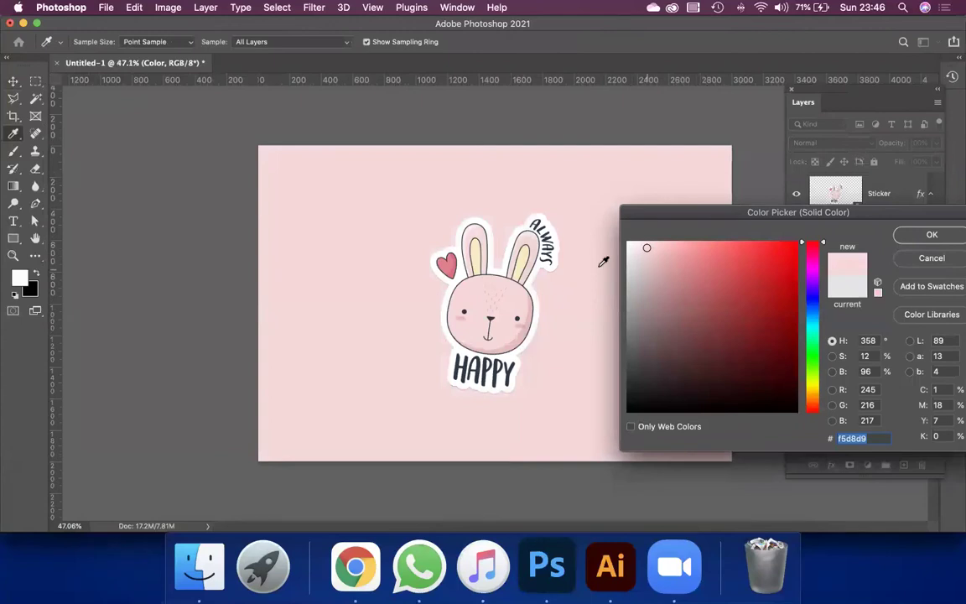
scroll(546, 279, up, 5)
click(908, 235)
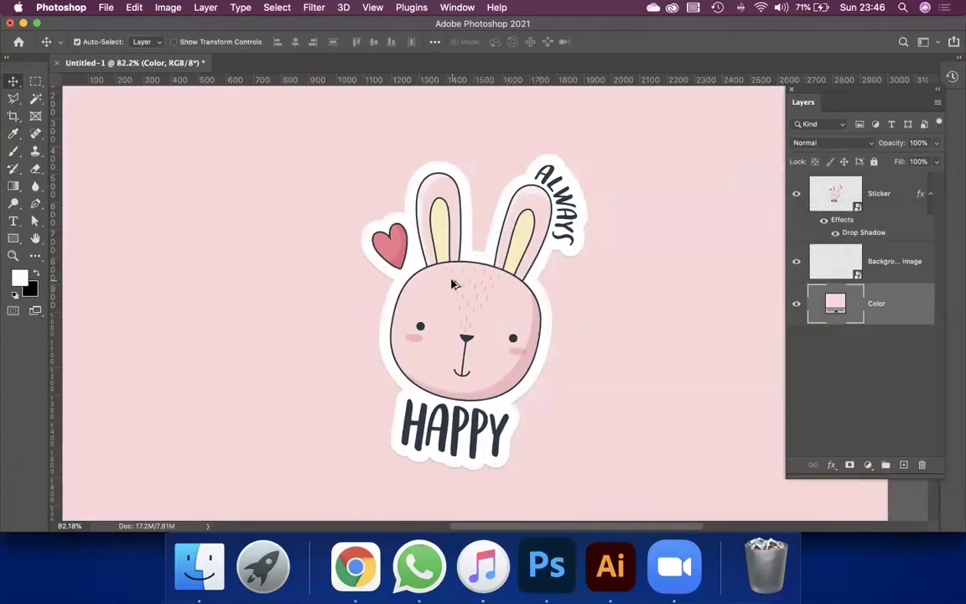
scroll(455, 288, down, 2)
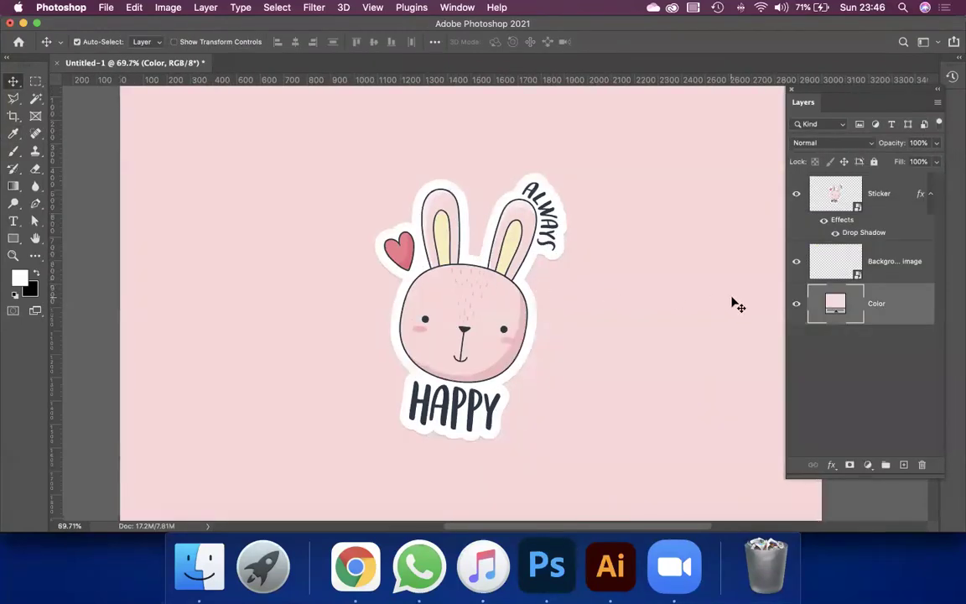
- Switch the Color fill to white (ffffff) and select the Background image layer
double_click(840, 305)
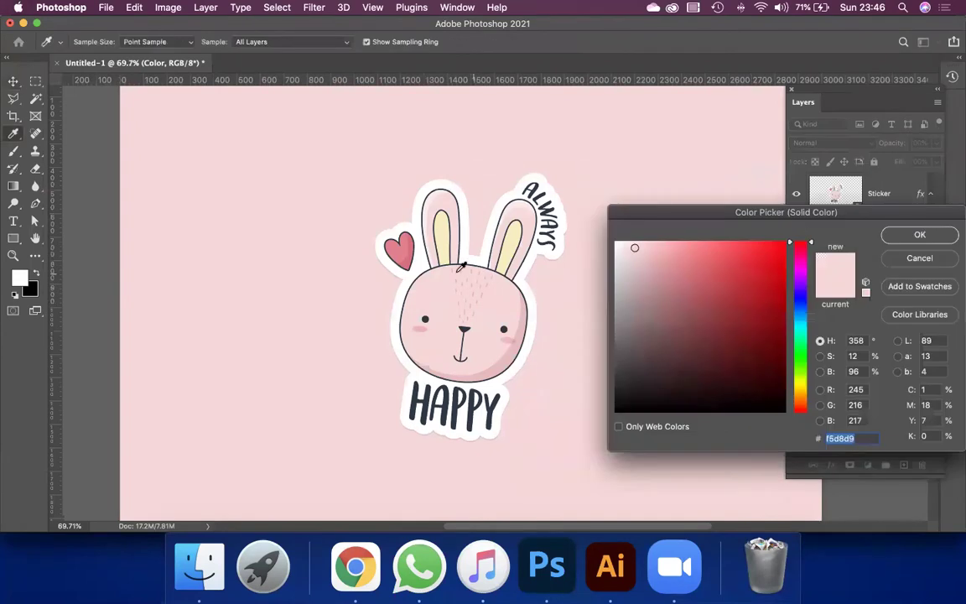
click(405, 254)
click(509, 238)
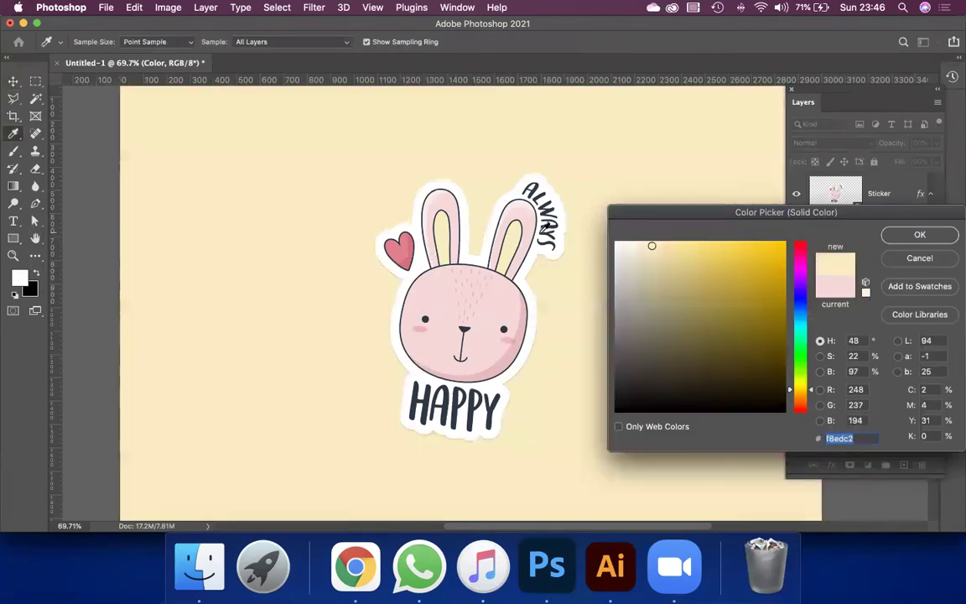
click(520, 176)
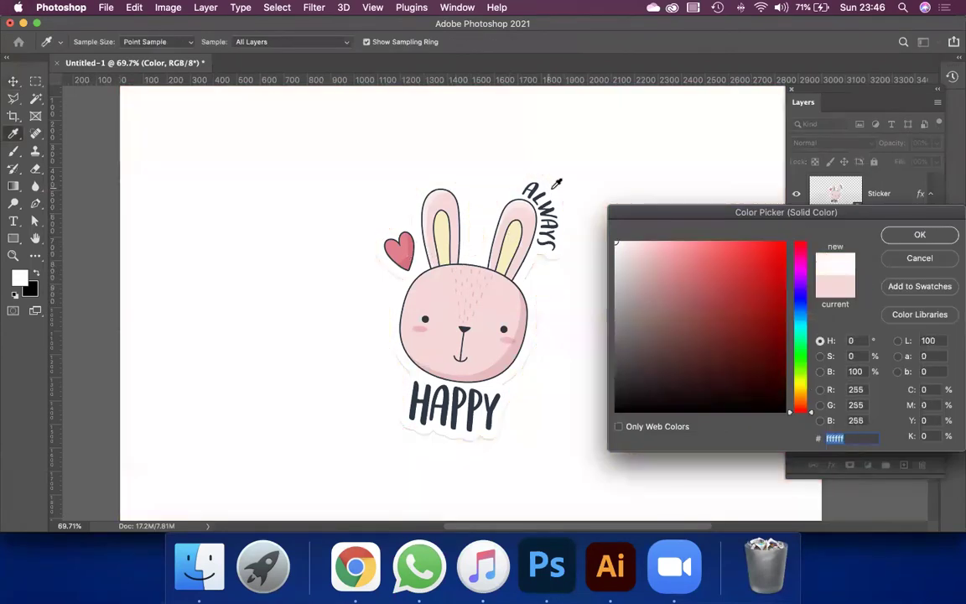
click(919, 235)
scroll(620, 277, down, 2)
click(709, 296)
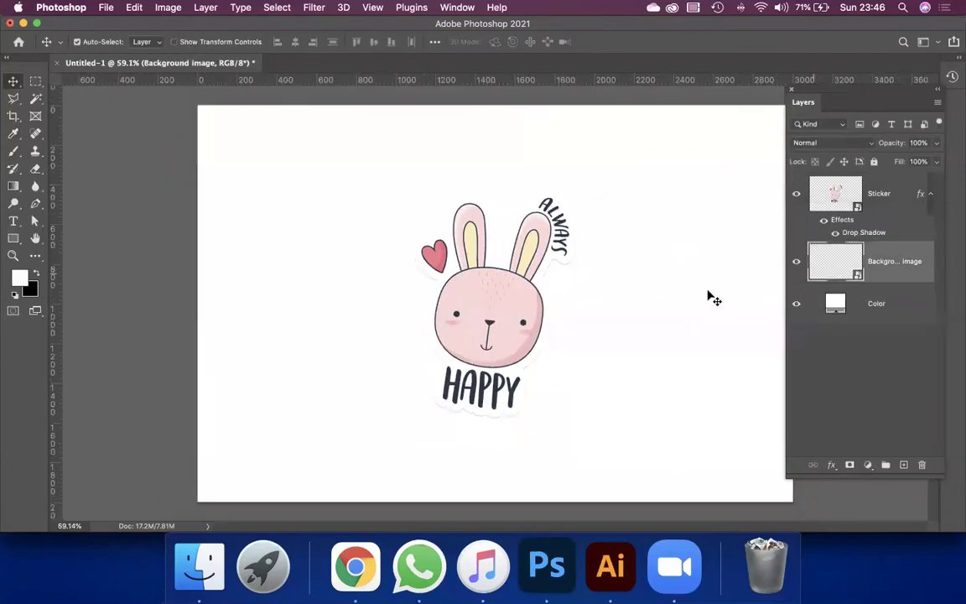
scroll(495, 302, down, 1)
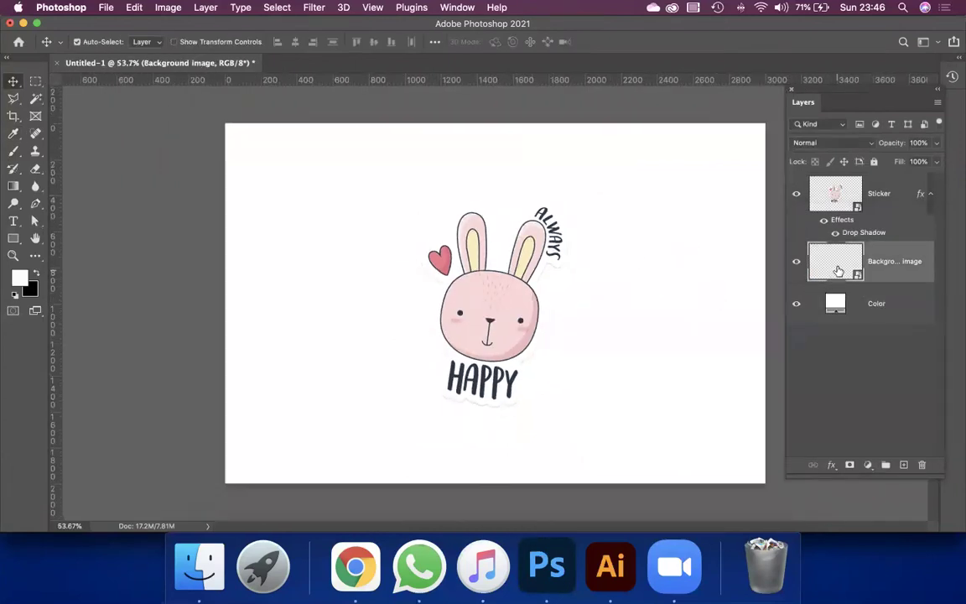
- Open the Background image smart object and browse Finder to Downloads > Images
double_click(835, 262)
scroll(469, 333, down, 2)
scroll(460, 336, down, 2)
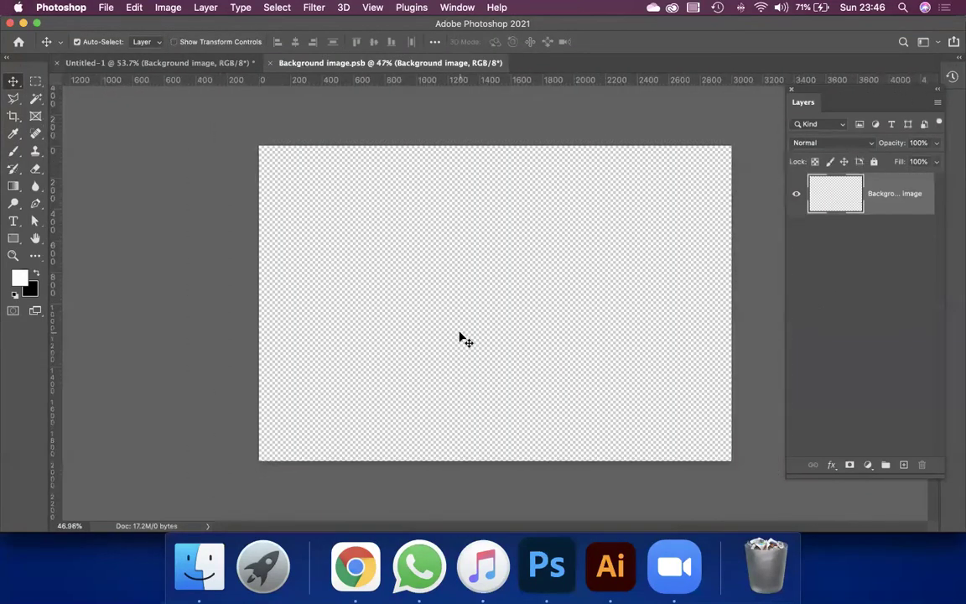
click(199, 567)
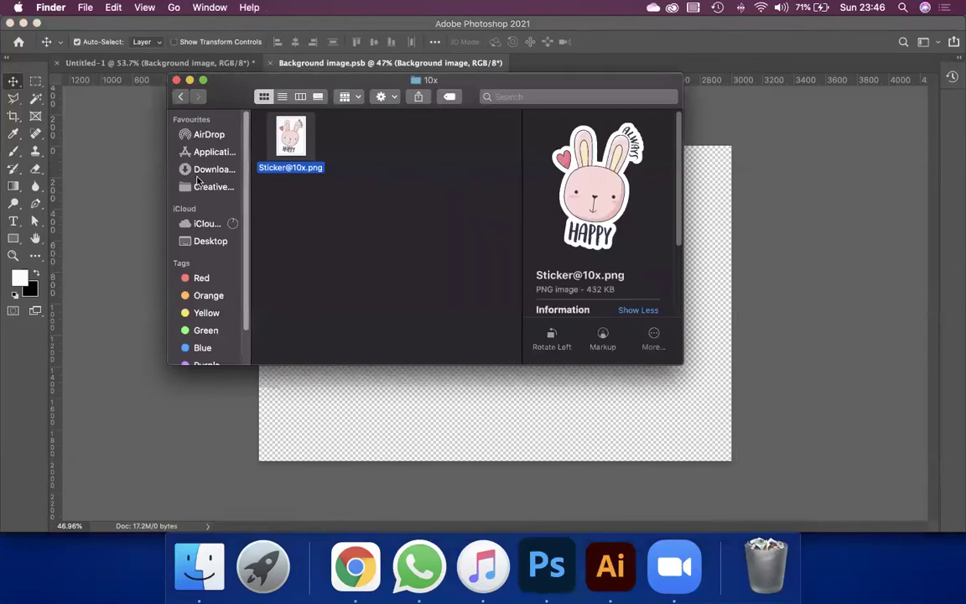
click(205, 168)
click(290, 166)
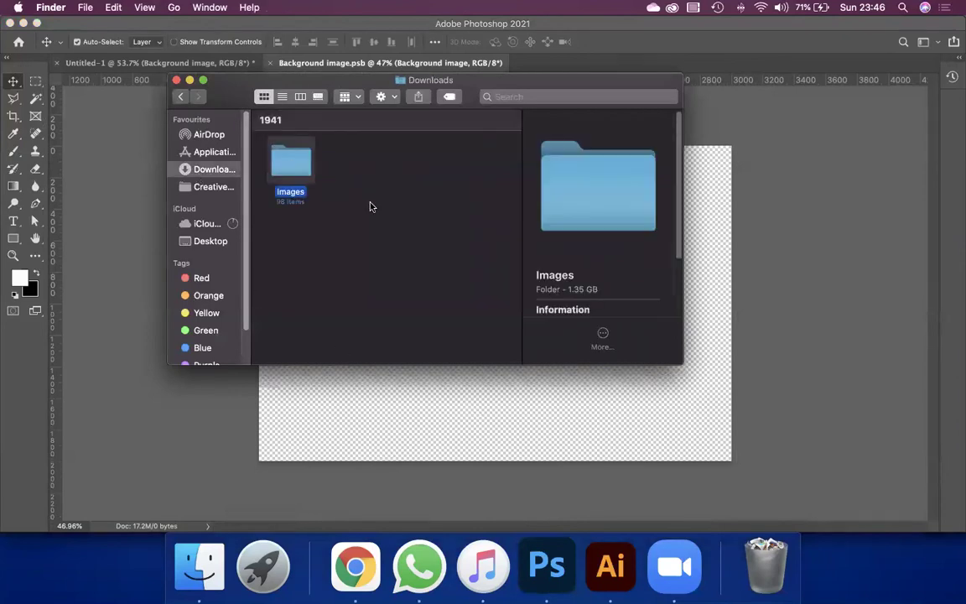
key(super+Down)
scroll(445, 209, down, 2)
scroll(458, 181, down, 3)
- Preview the photos in the Images folder, including a pale photo and black-and-white marble
click(466, 134)
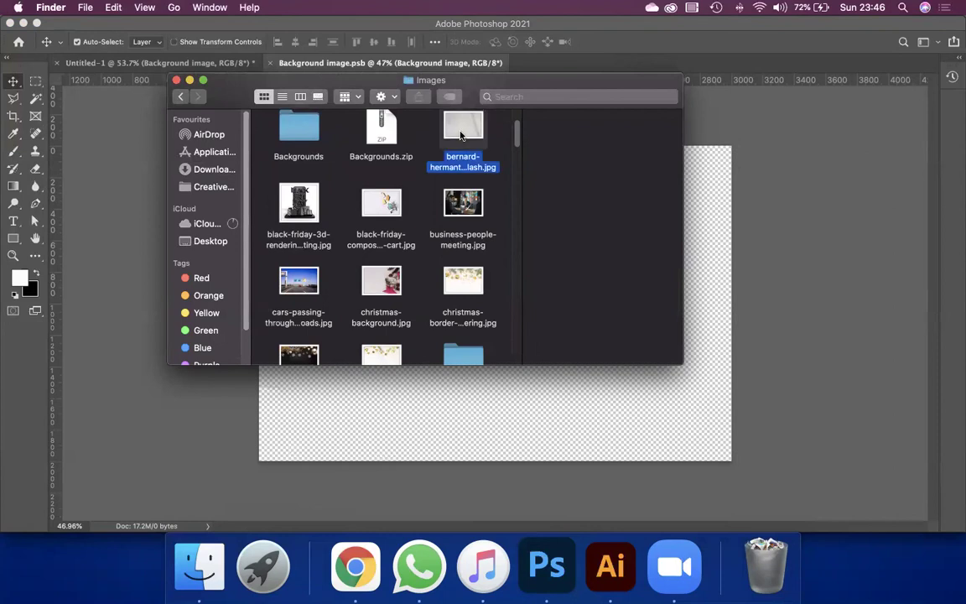
scroll(469, 201, down, 1)
scroll(468, 226, down, 1)
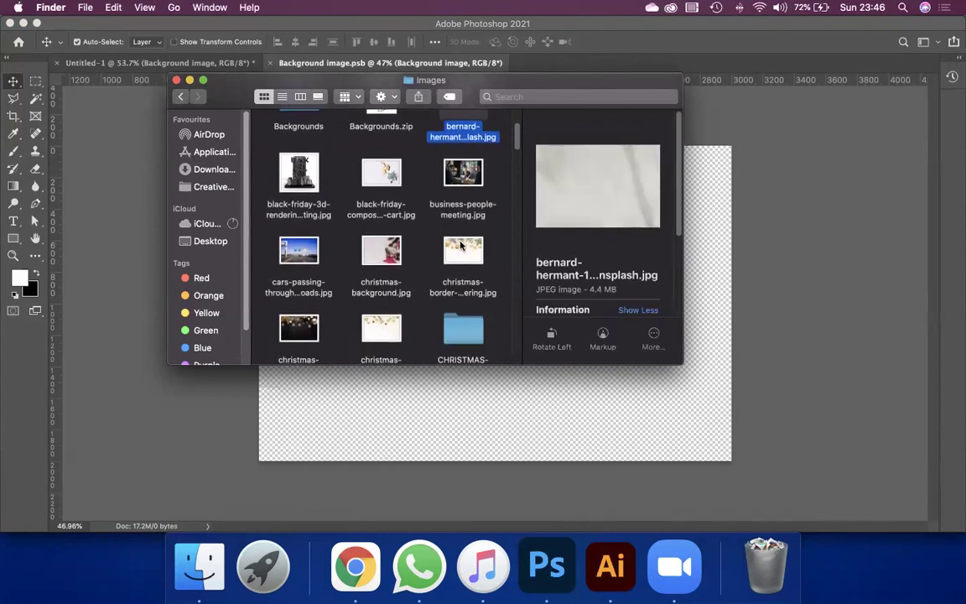
scroll(466, 247, down, 1)
scroll(444, 256, down, 2)
scroll(418, 243, down, 1)
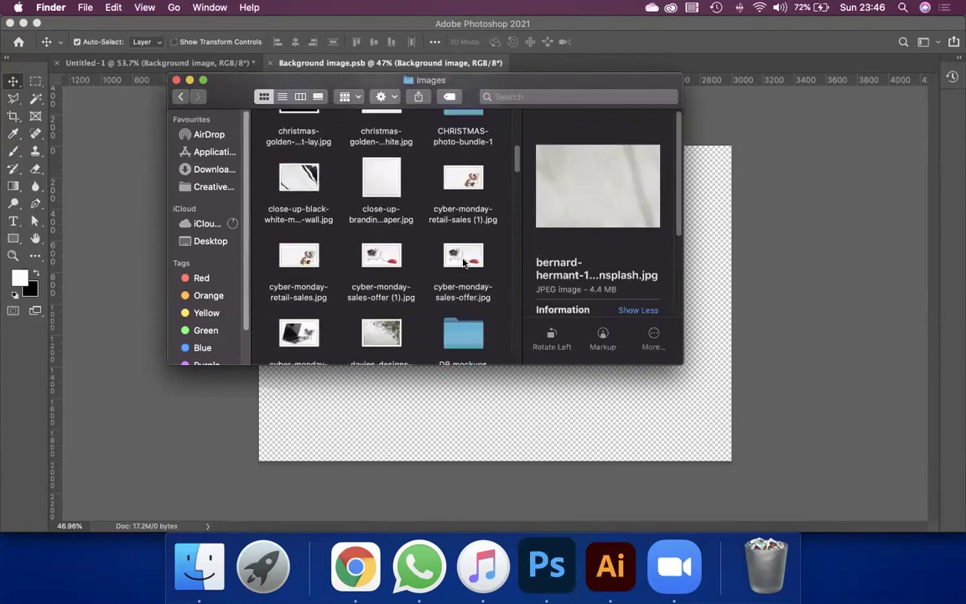
click(293, 177)
scroll(394, 243, down, 1)
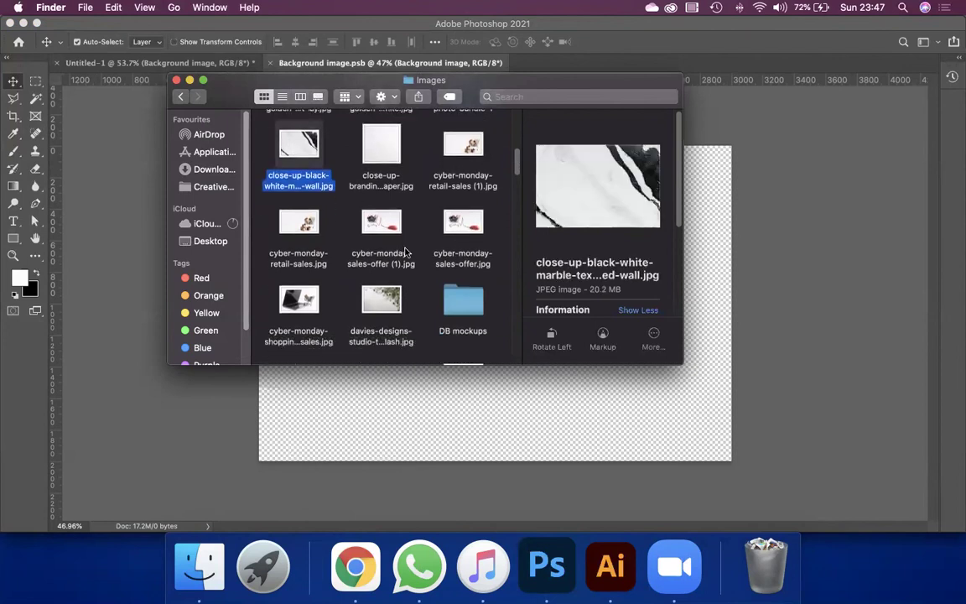
scroll(410, 259, down, 2)
scroll(411, 259, down, 1)
scroll(411, 258, down, 1)
scroll(411, 259, down, 1)
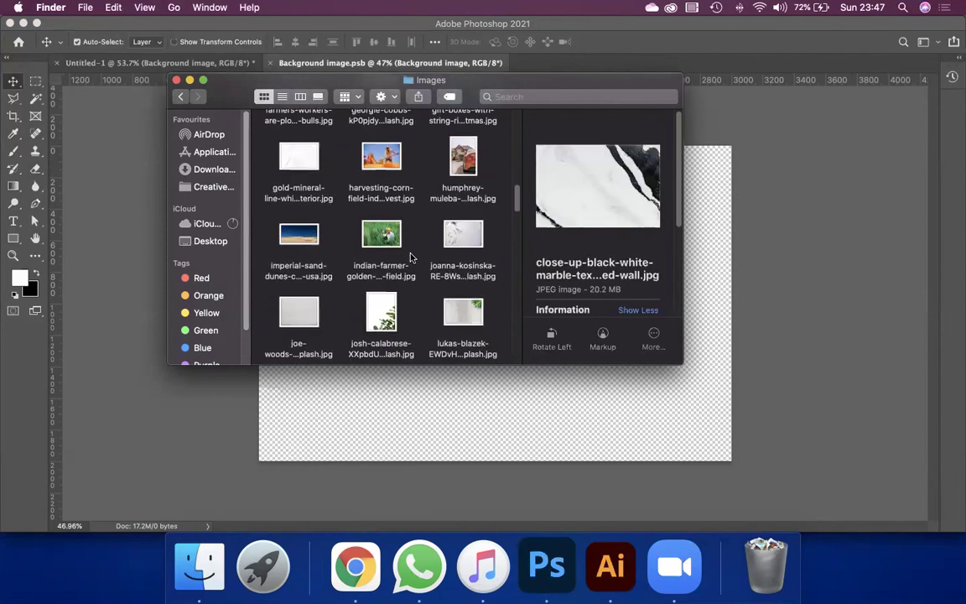
scroll(411, 259, down, 2)
scroll(411, 259, down, 1)
scroll(411, 258, down, 2)
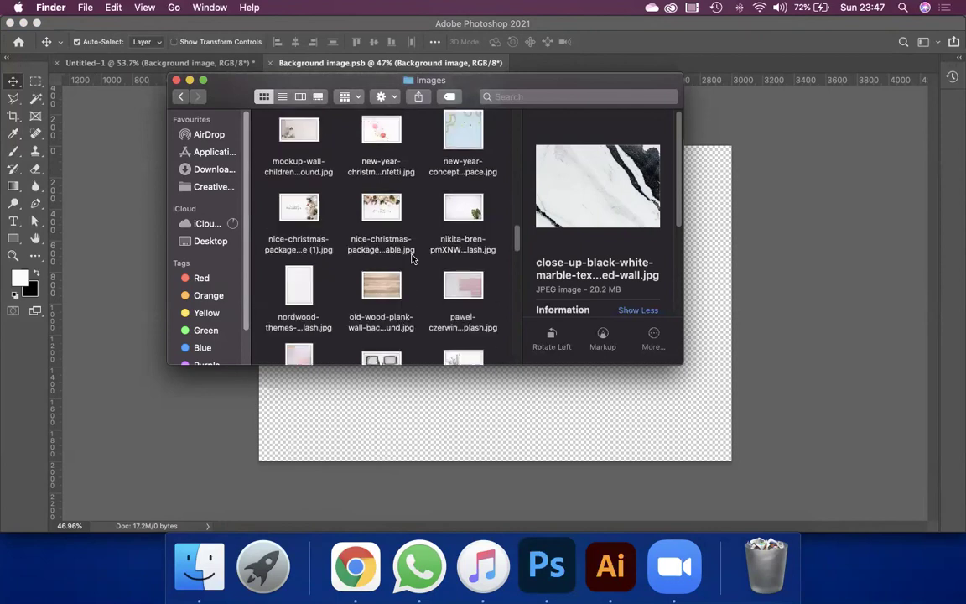
- Drag the old-wood-plank JPG from Finder onto the Background image canvas
click(386, 253)
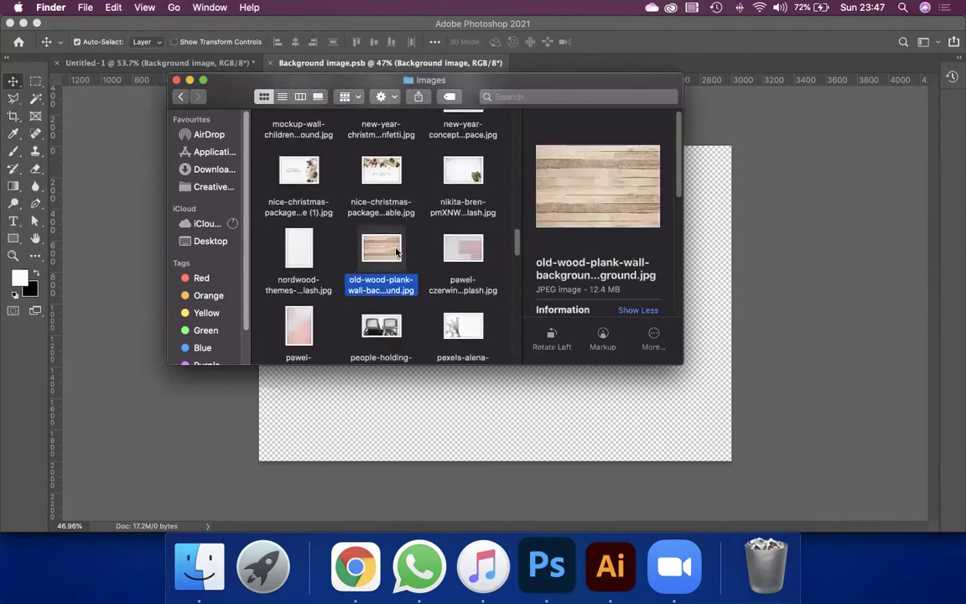
drag(341, 84, 658, 138)
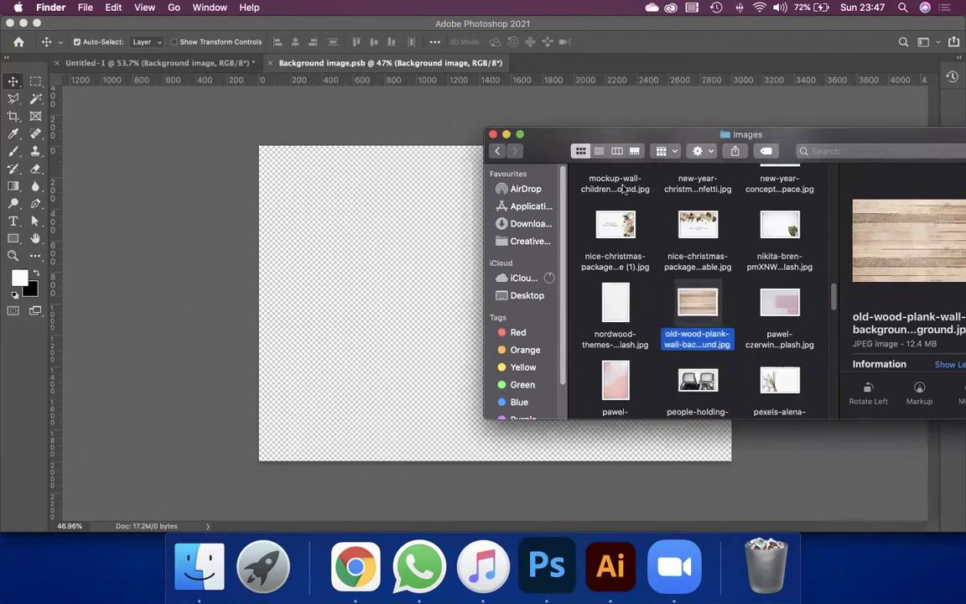
mouse_move(513, 138)
mouse_down()
mouse_move(636, 146)
mouse_move(342, 140)
mouse_move(288, 128)
mouse_up()
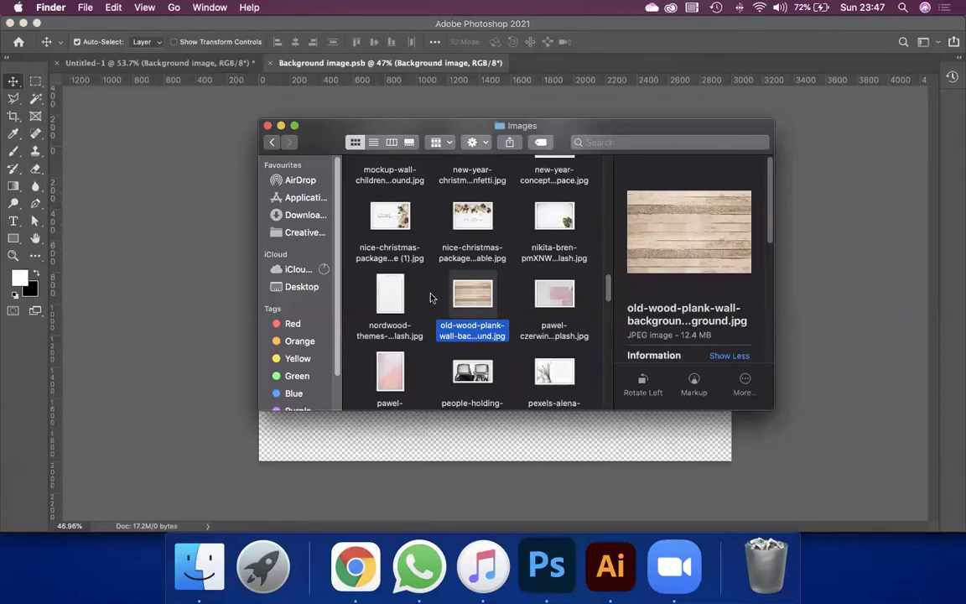
drag(430, 298, 173, 263)
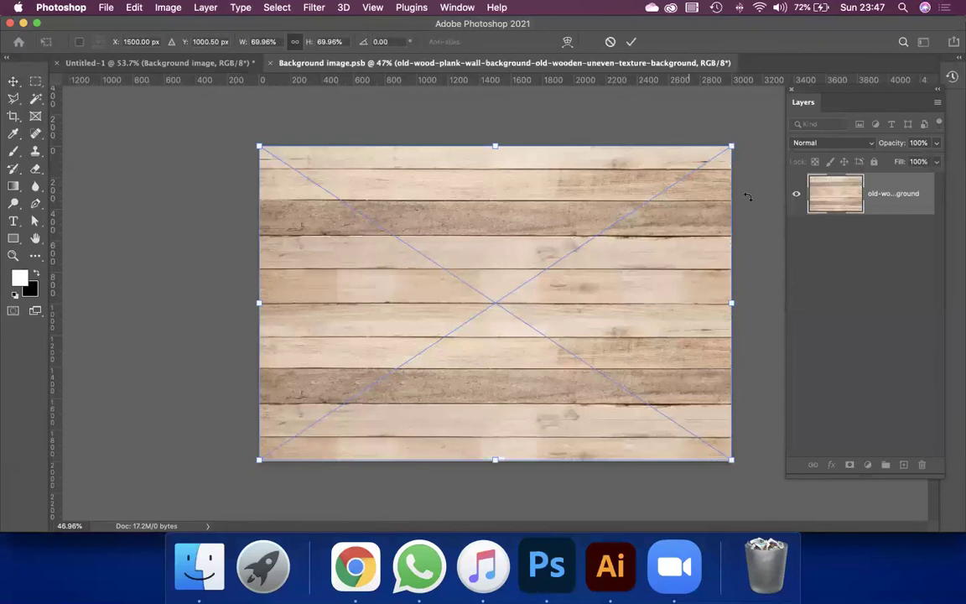
- Commit the placed wood photo and scale it up slightly to cover the canvas
key(Return)
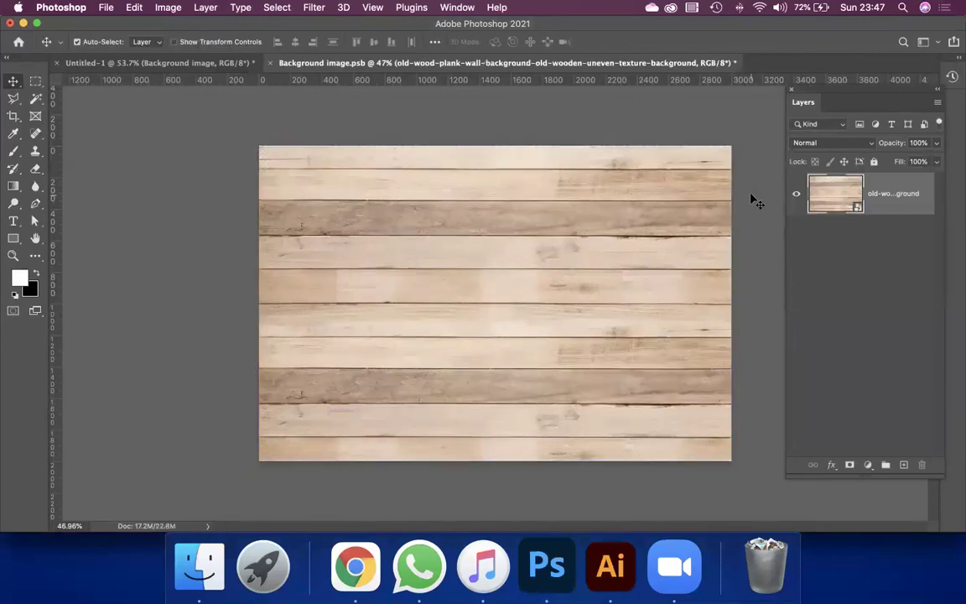
key(super+t)
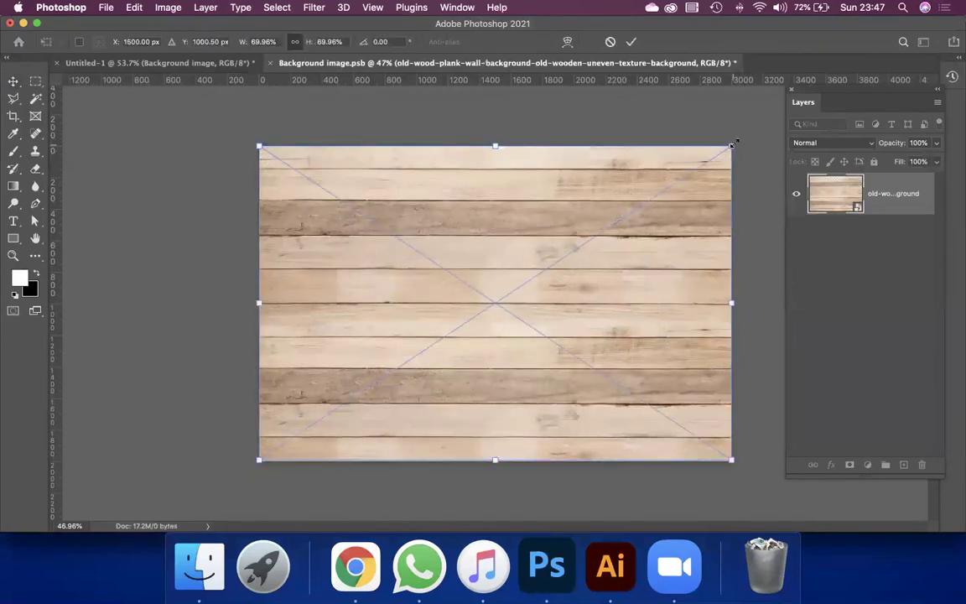
drag(731, 145, 734, 142)
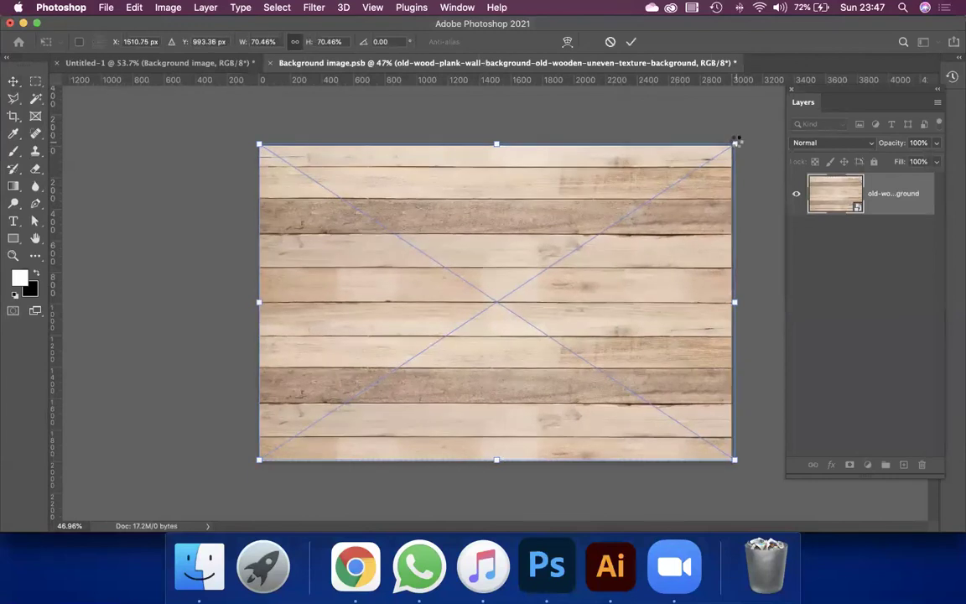
key(Return)
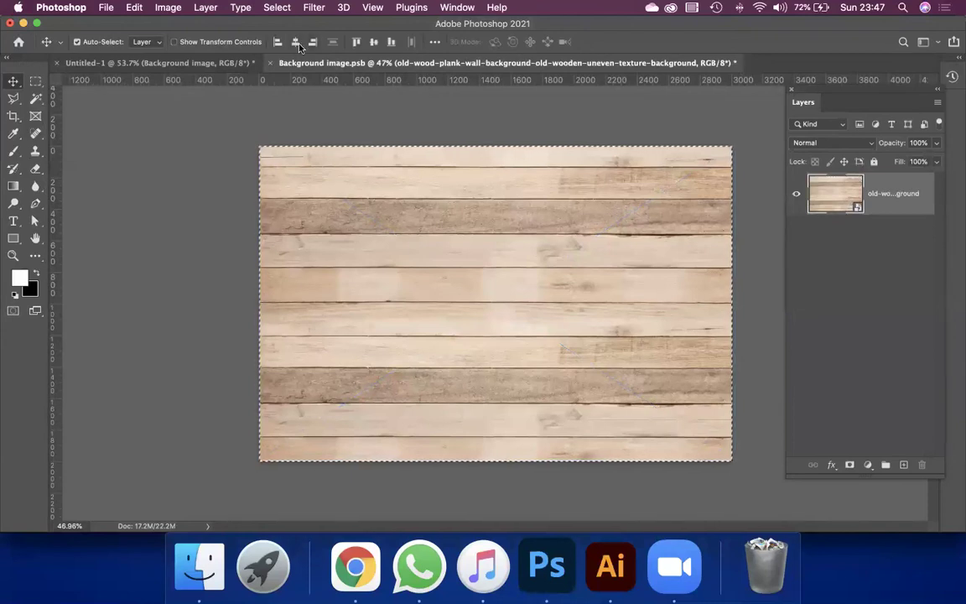
- Centre the wood photo on the canvas and save the smart object
click(374, 45)
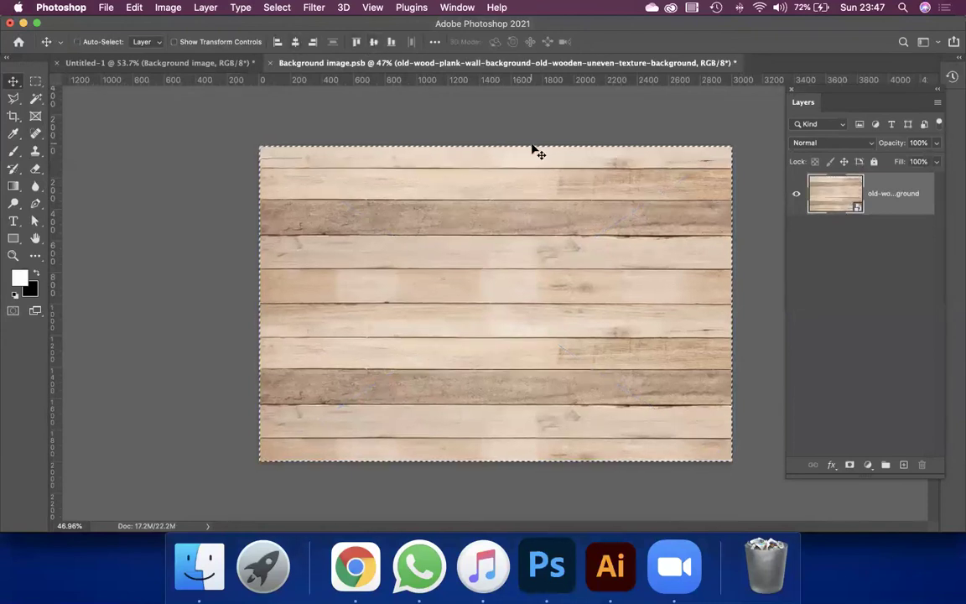
key(super+d)
key(super+s)
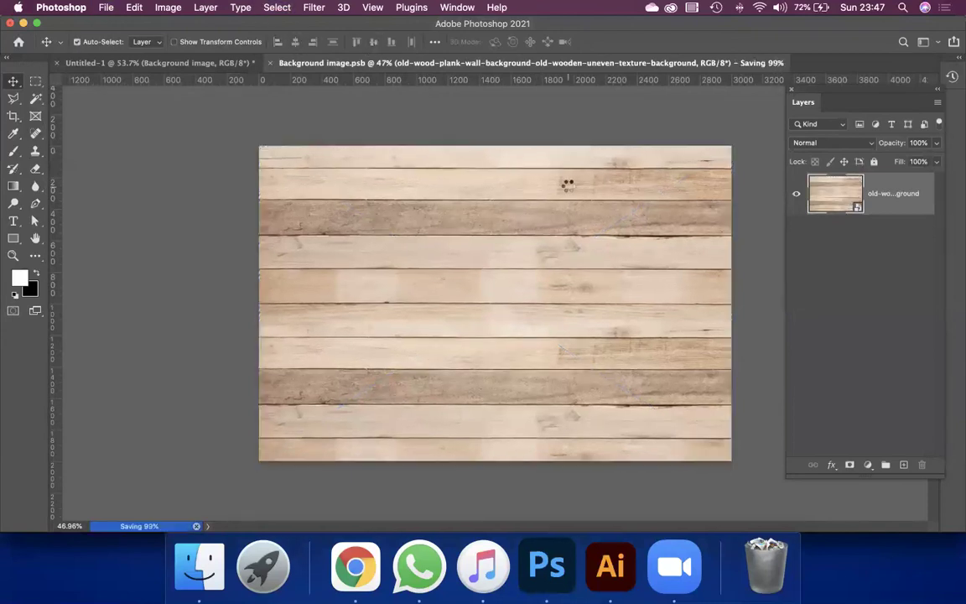
- In Untitled-1, zoom to inspect the sticker on the wood background, then select the Sticker layer
click(167, 63)
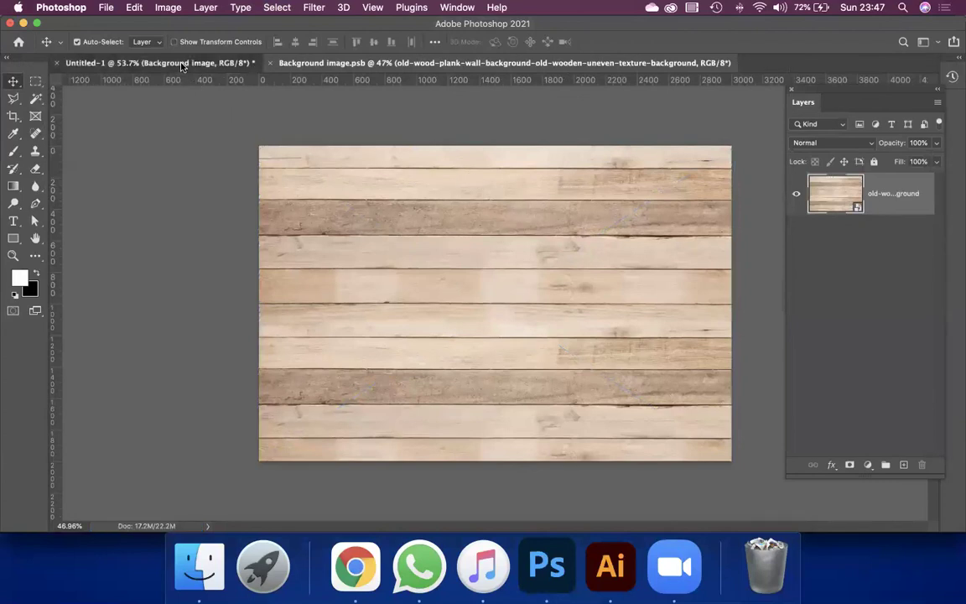
scroll(495, 266, down, 1)
scroll(508, 275, up, 5)
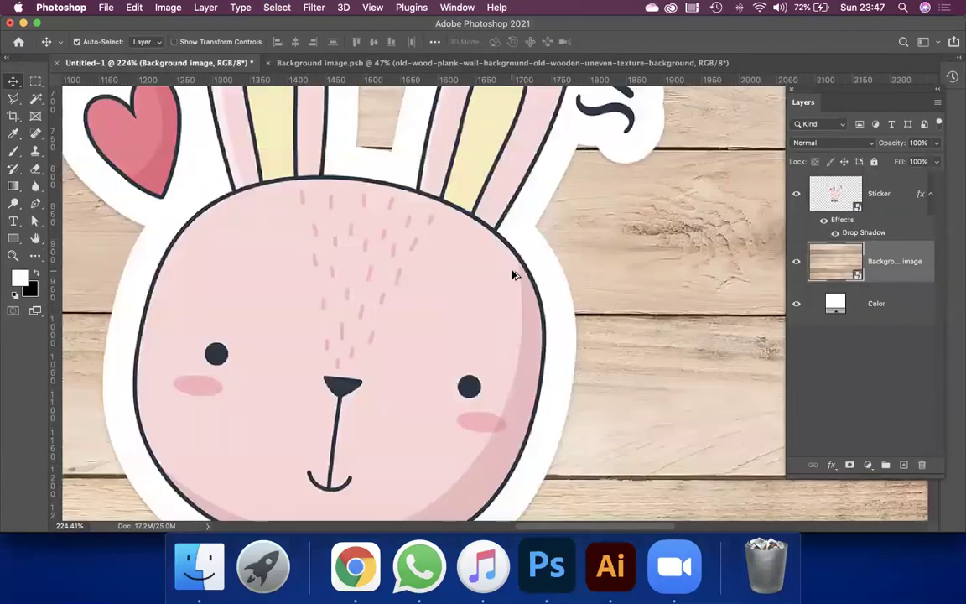
scroll(520, 281, down, 3)
scroll(520, 281, down, 3)
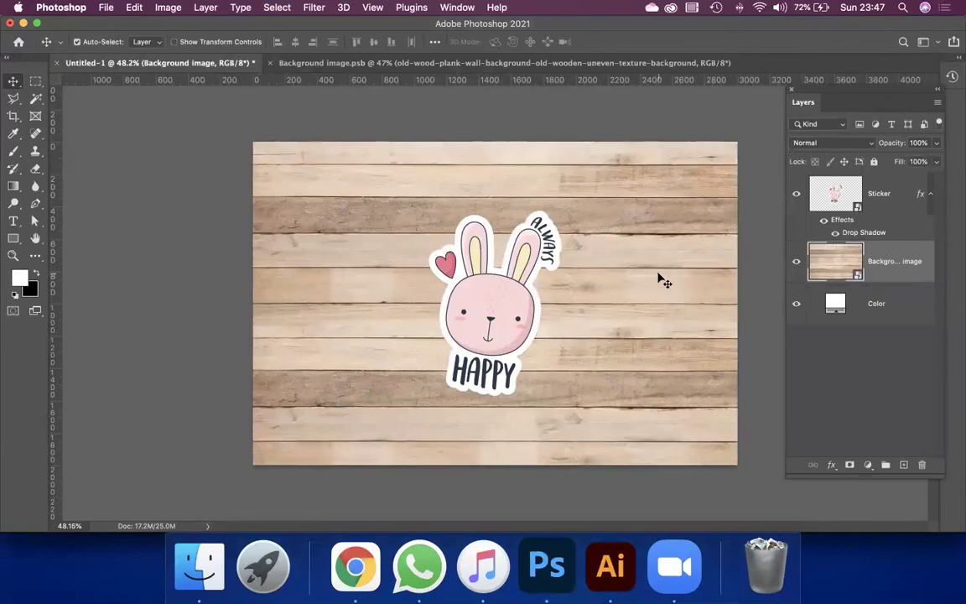
scroll(660, 280, up, 2)
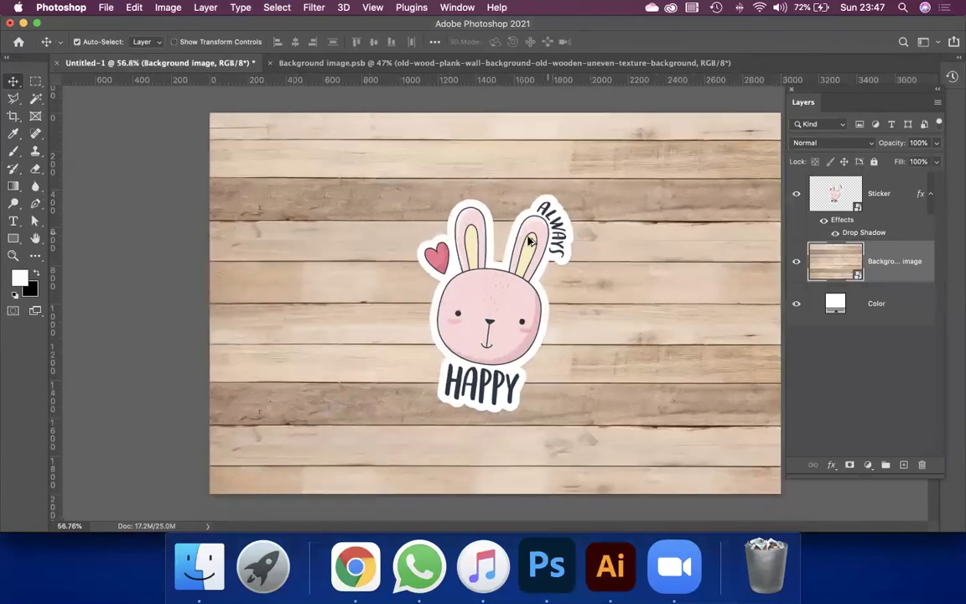
scroll(554, 245, down, 1)
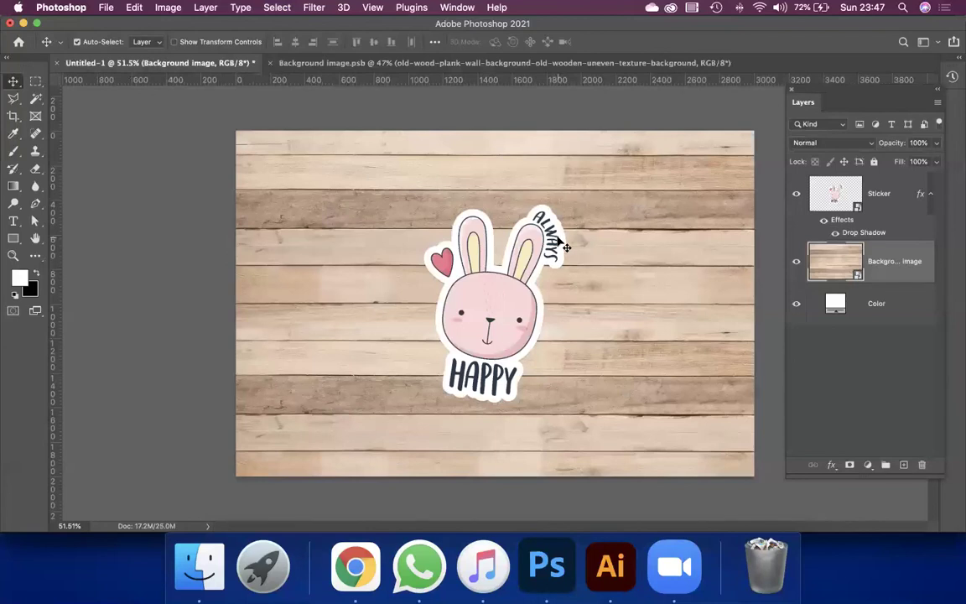
click(857, 204)
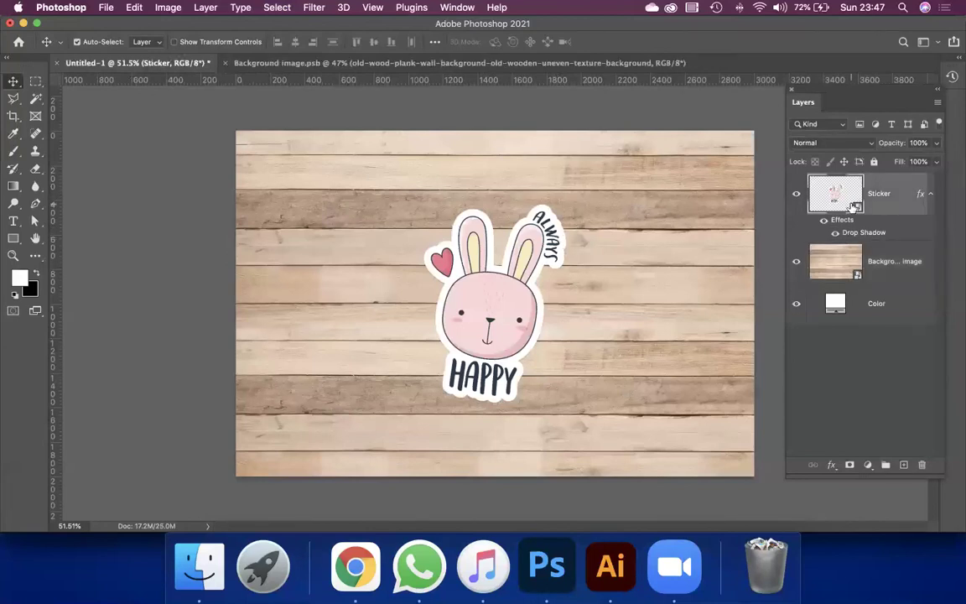